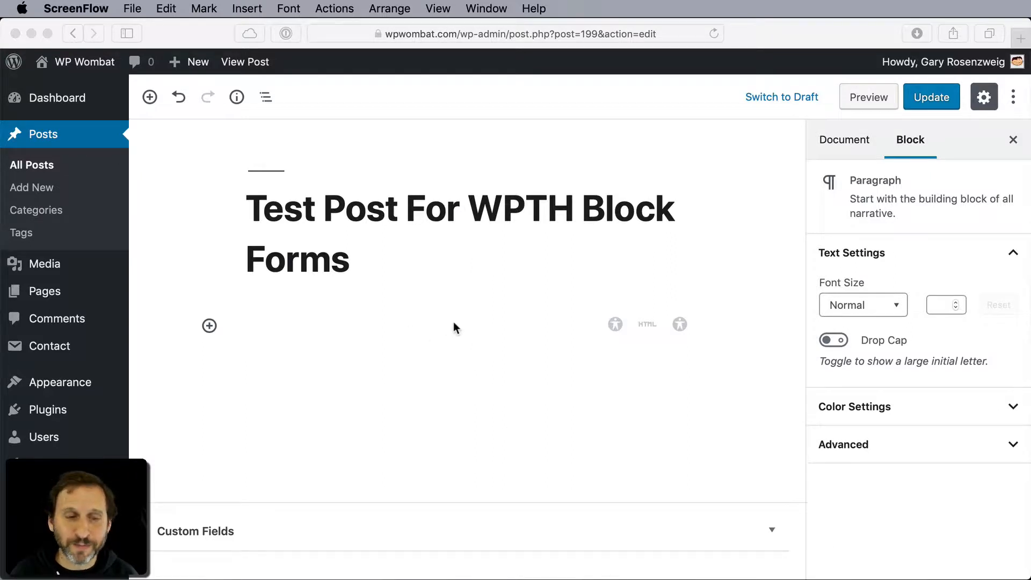
- Write the opening paragraph "Thank you for contacting us. Please fill out the form below." under the post title
click(285, 332)
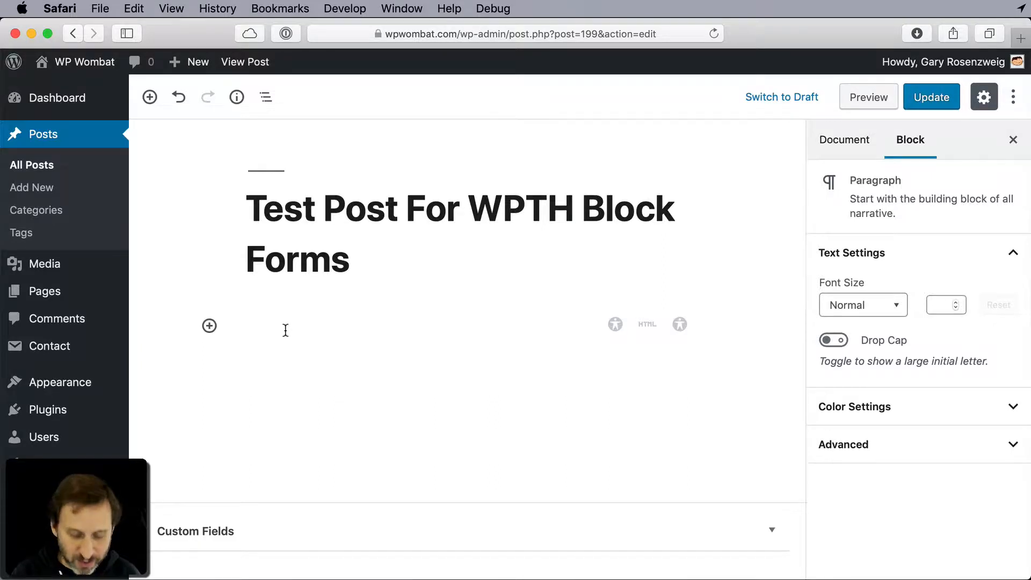
text(Th)
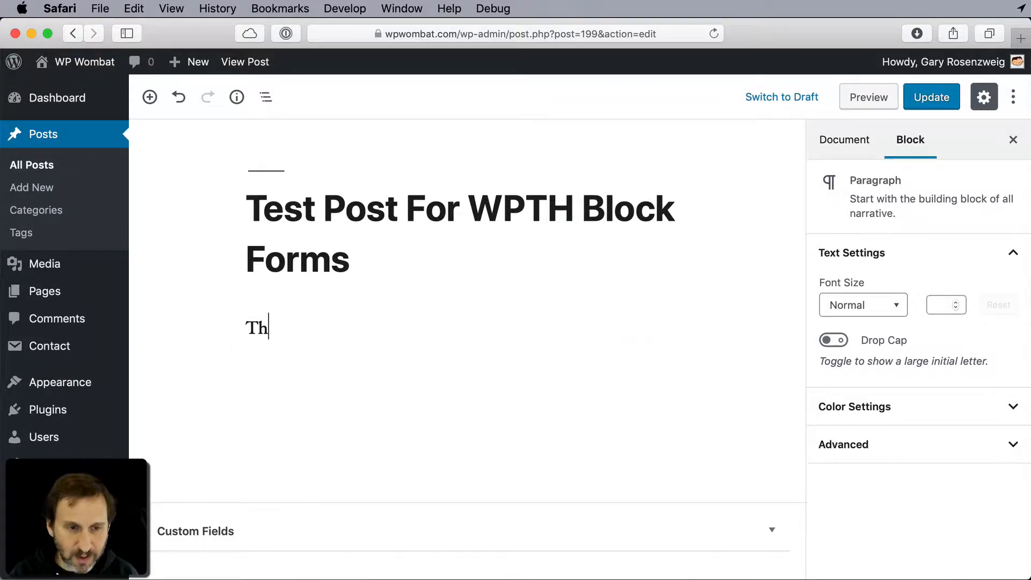
text(ank you for )
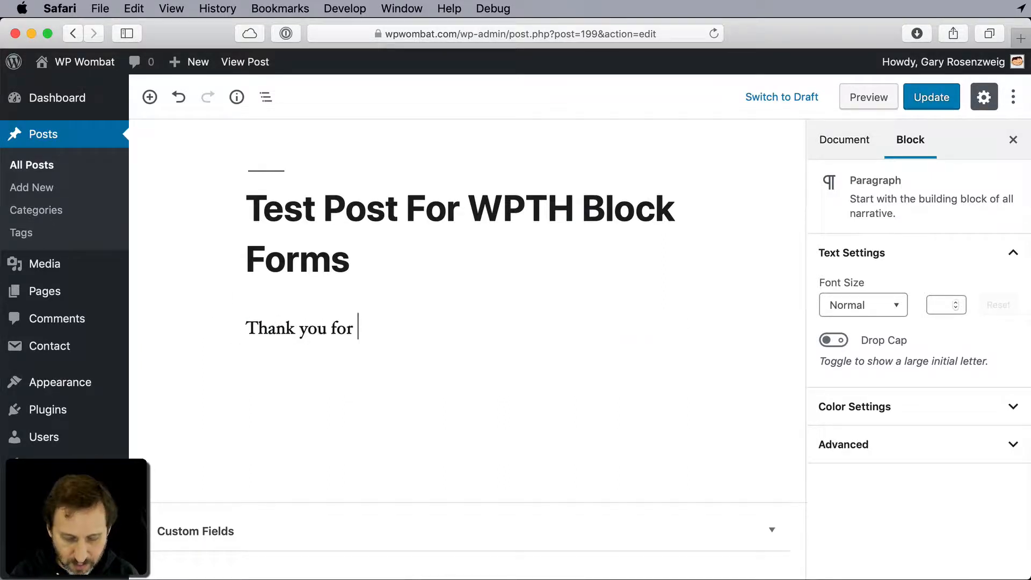
text(contacting us. )
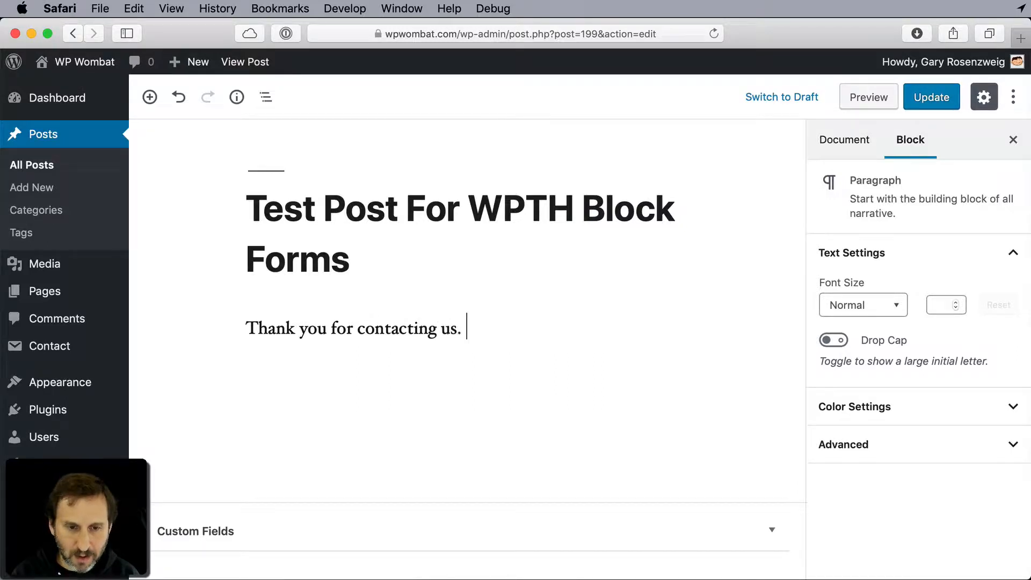
text(Please fil)
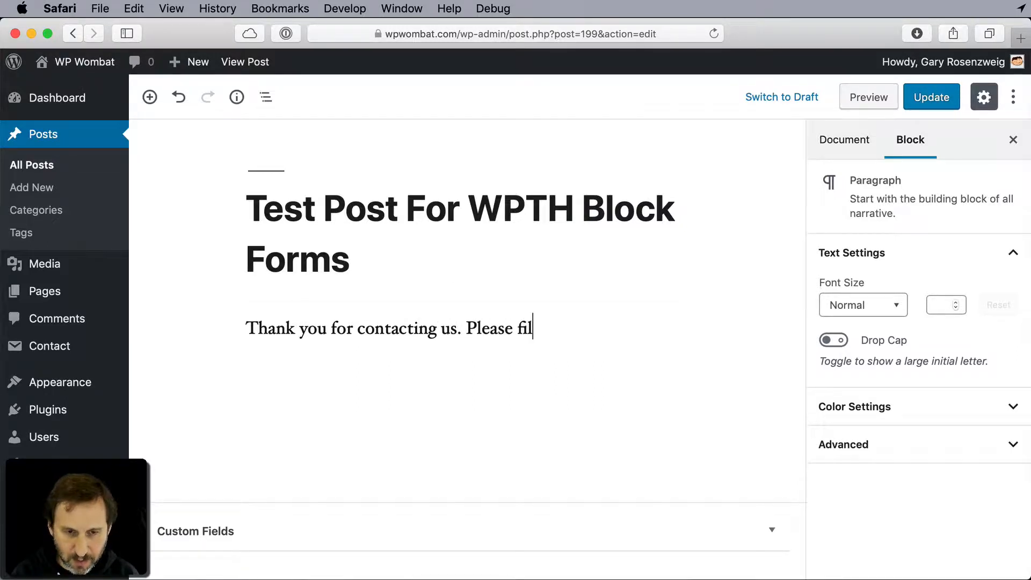
text(l out the form below.)
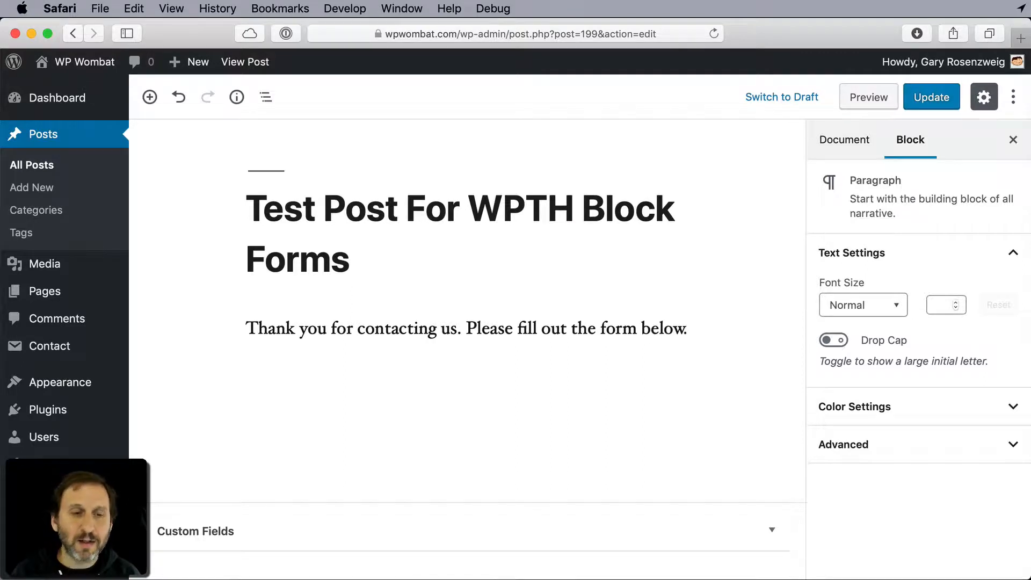
- Insert a WPTH Block Form block below the opening paragraph
key(Return)
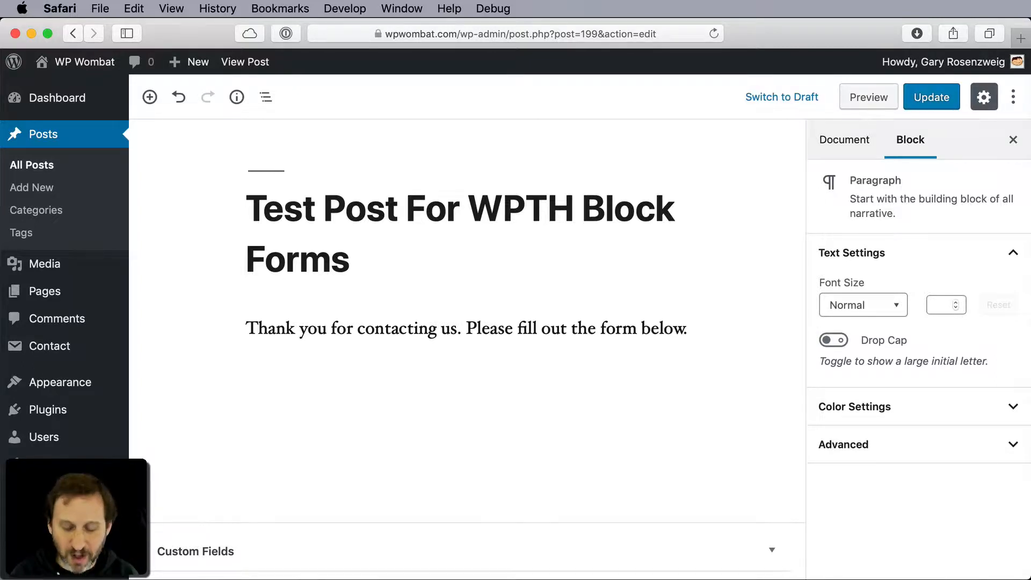
text(/wp)
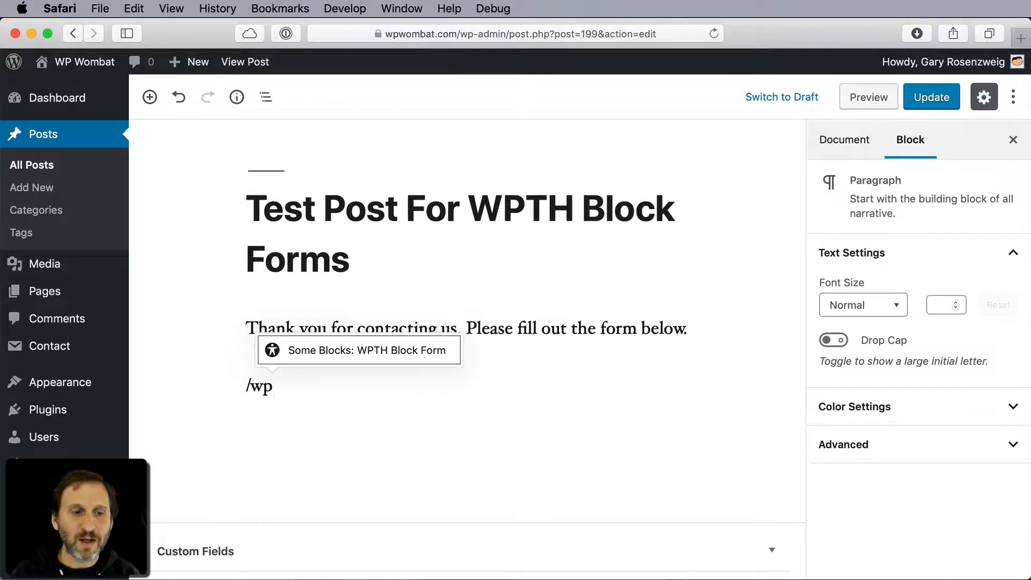
click(384, 355)
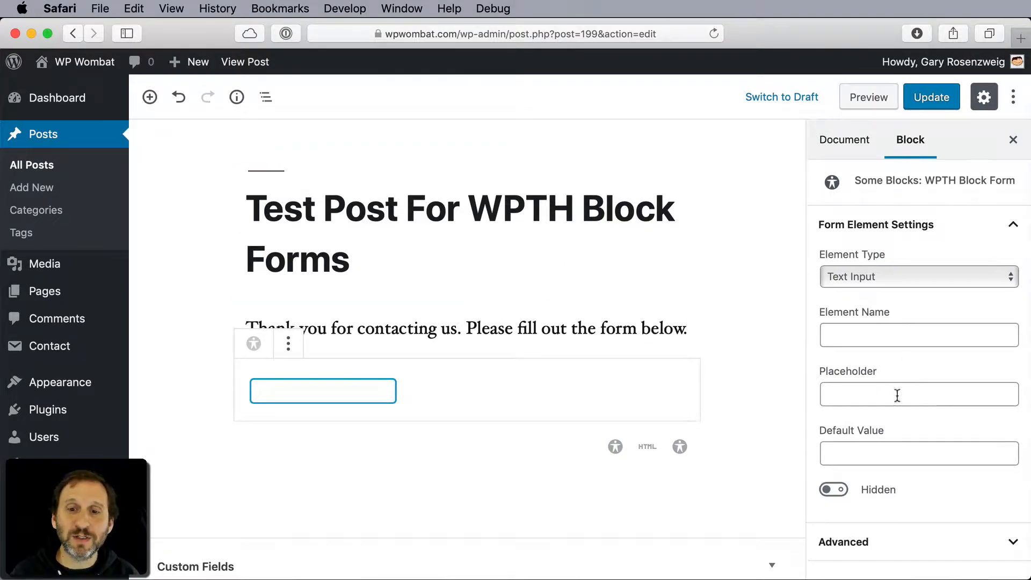
- Keep the form element as Text Input, name it "name" and set its placeholder to "Your Name"
click(875, 279)
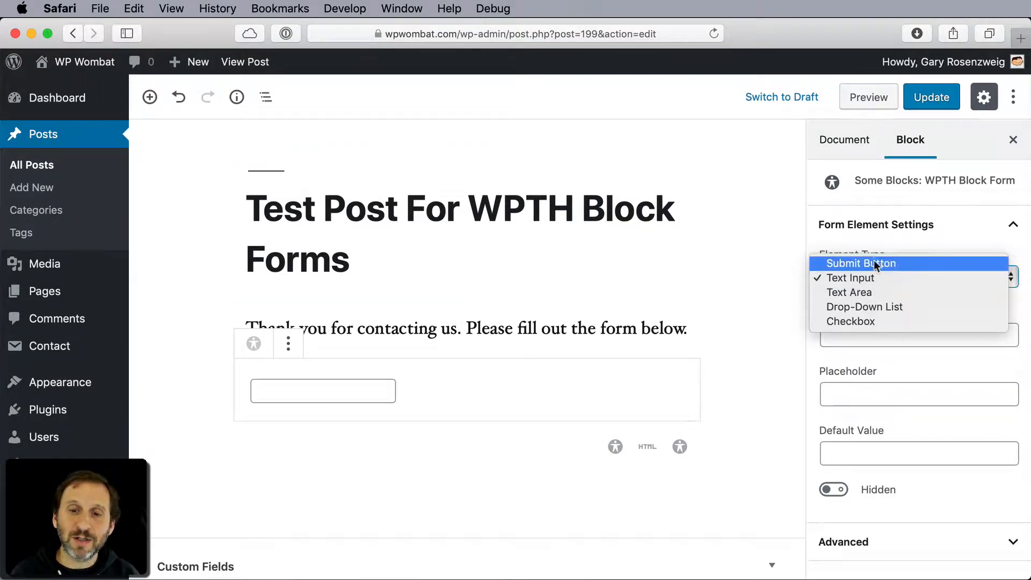
click(750, 315)
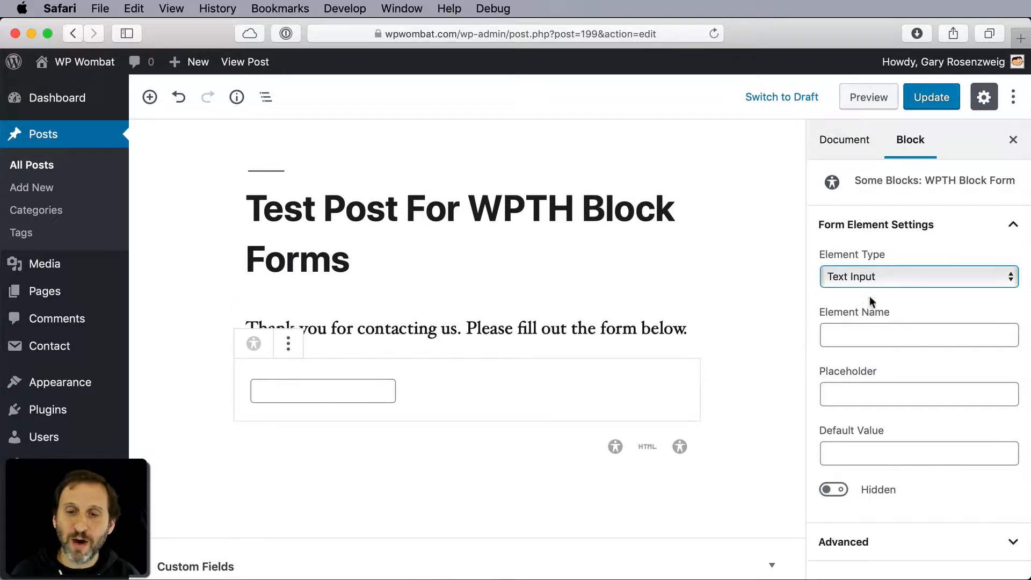
click(862, 332)
text(name)
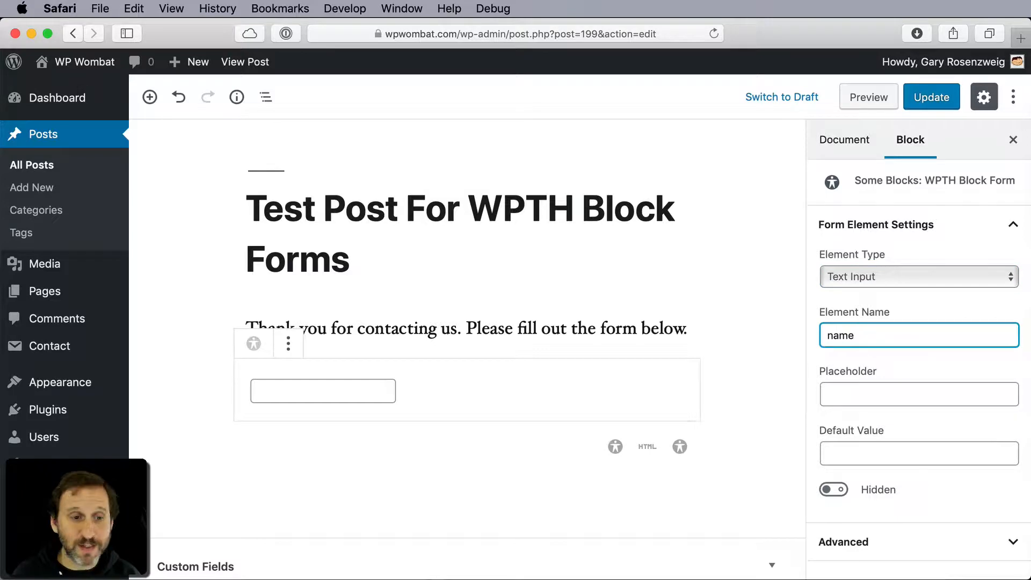
click(864, 393)
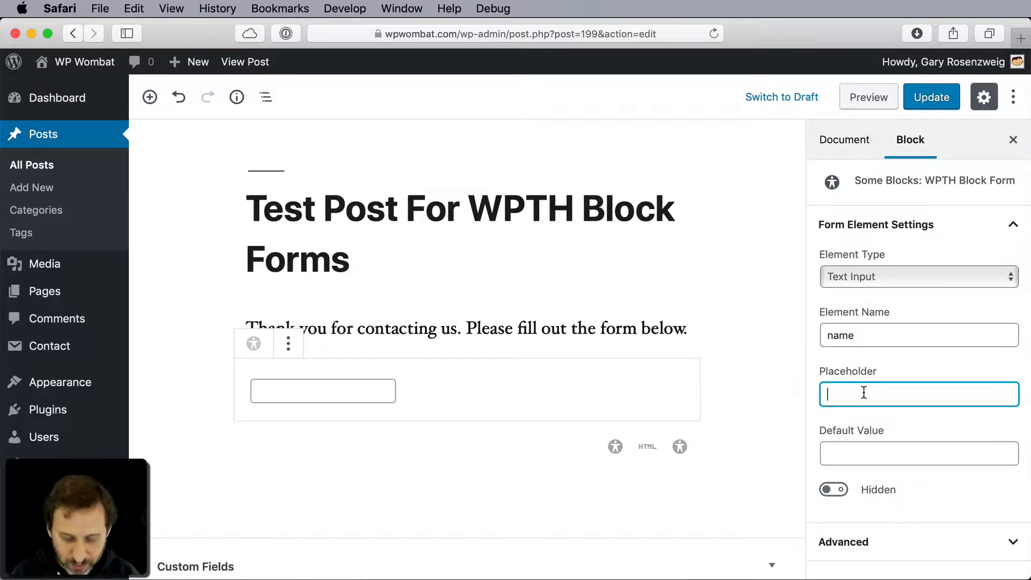
text(Your Name)
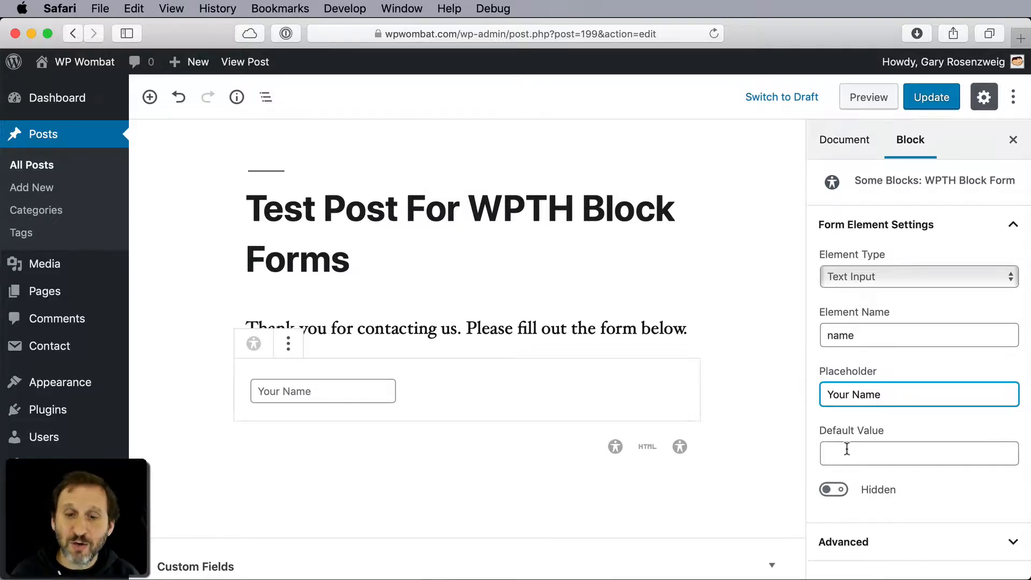
- Add the paragraph "Please enter your name:" between the opening paragraph and the name field
click(678, 329)
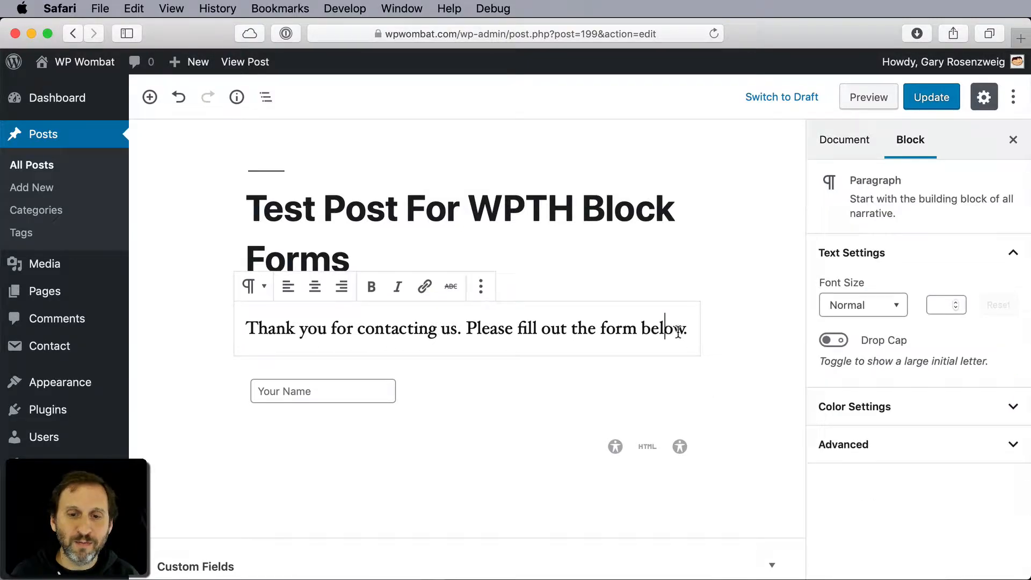
click(684, 330)
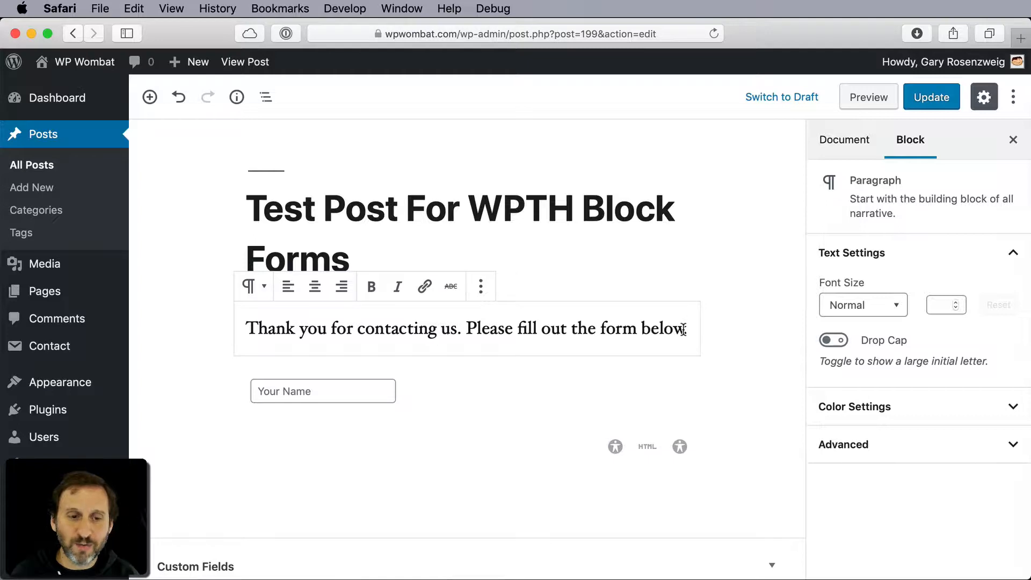
key(Right)
key(Return)
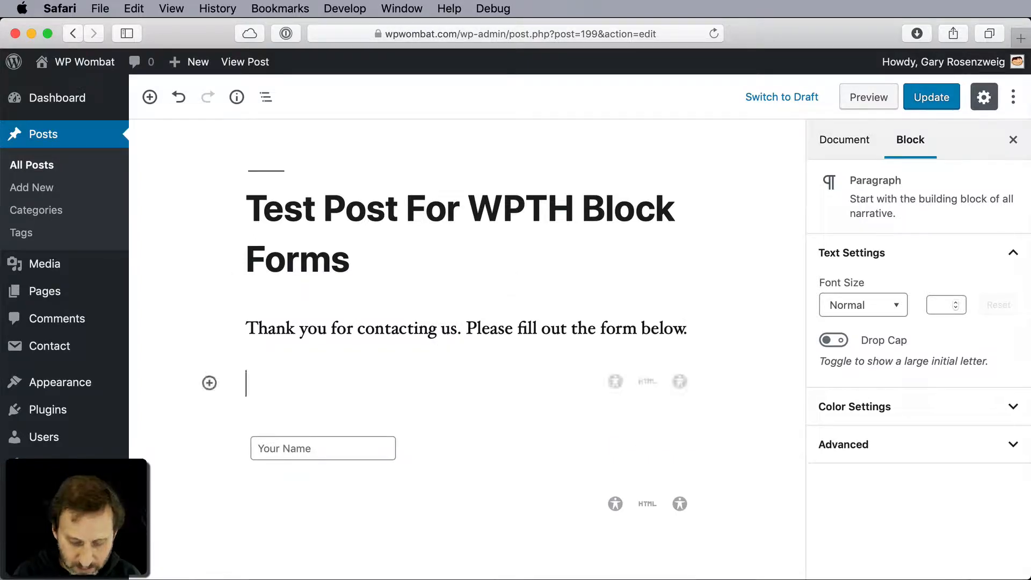
text(Please ent)
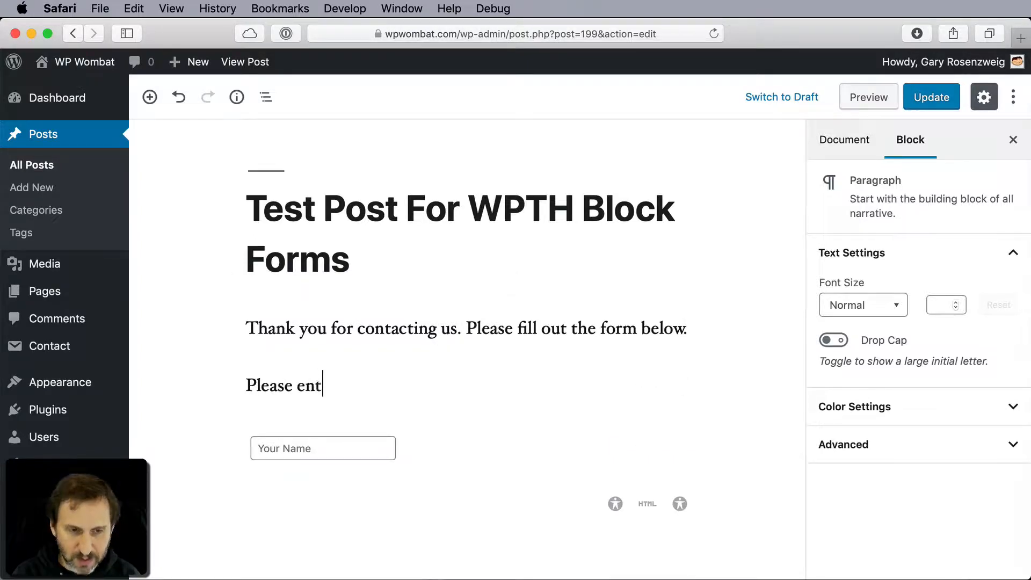
text(er your name:)
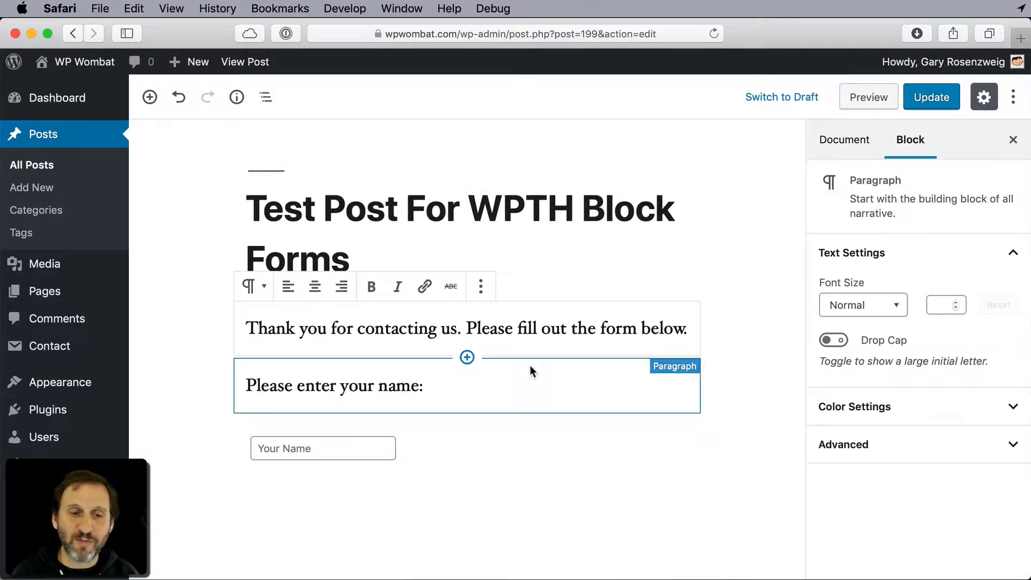
- Add the paragraph "Please enter your email address:" below the name field
click(458, 384)
click(428, 438)
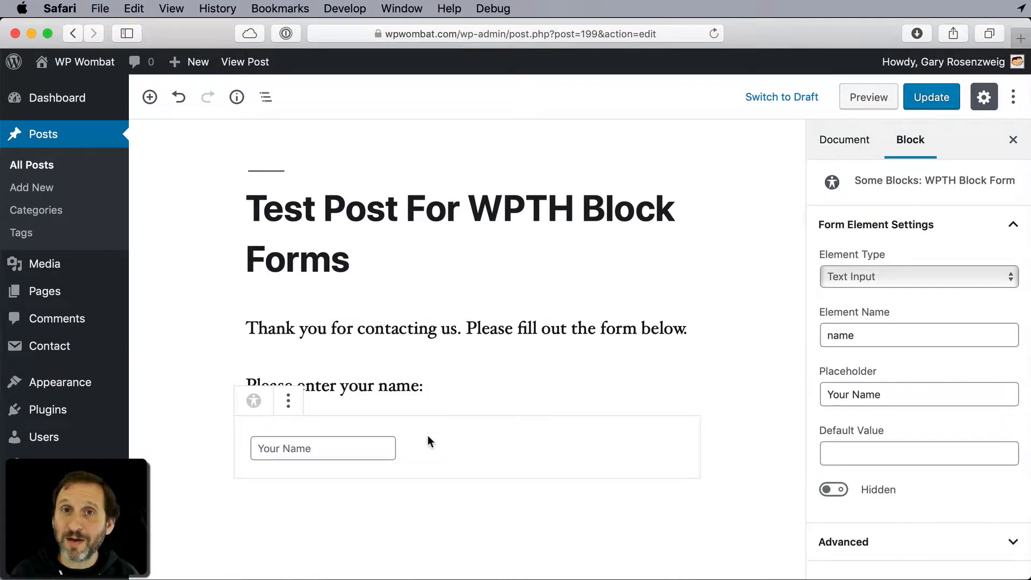
click(386, 496)
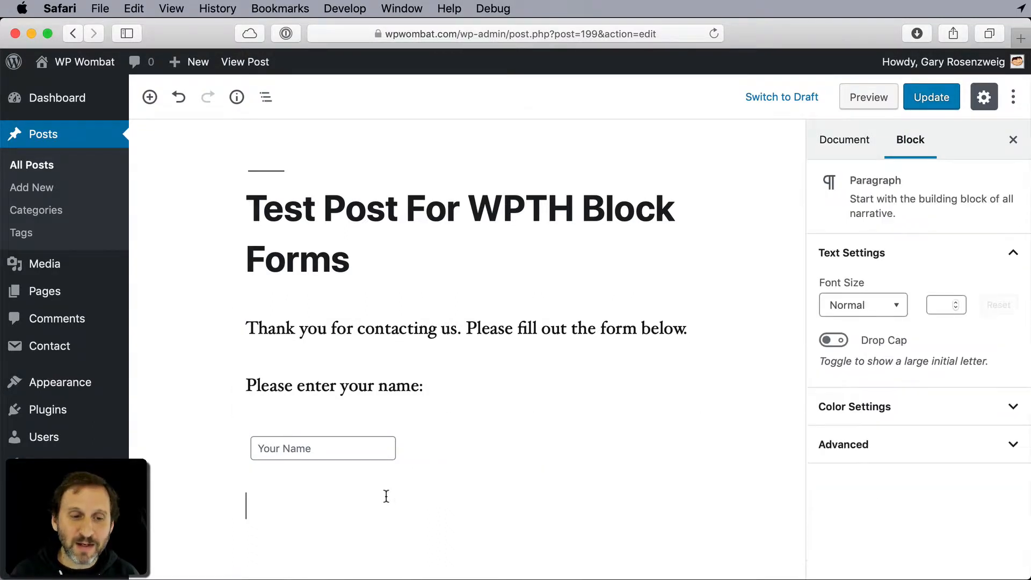
text(Please )
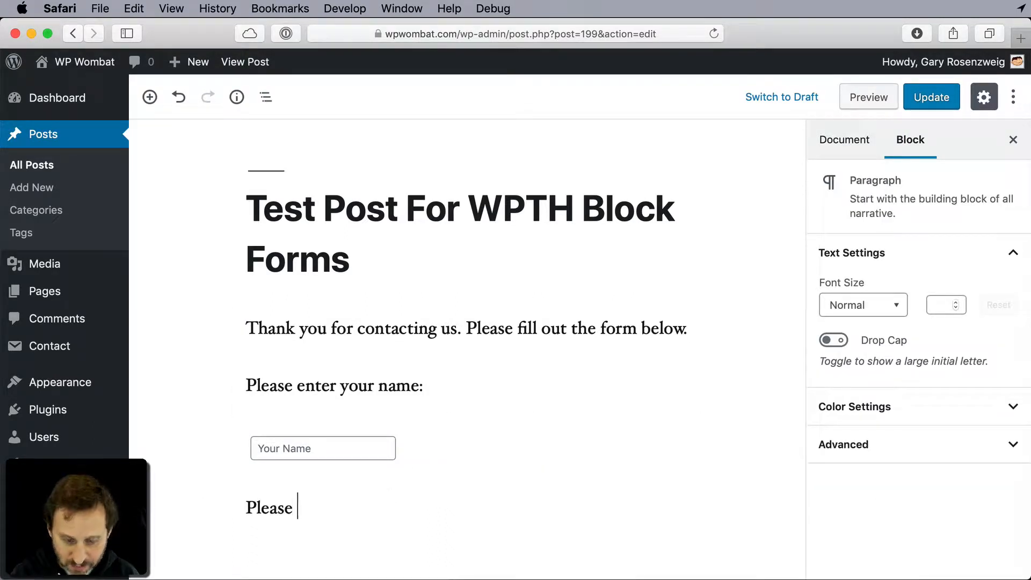
text(enter your email a)
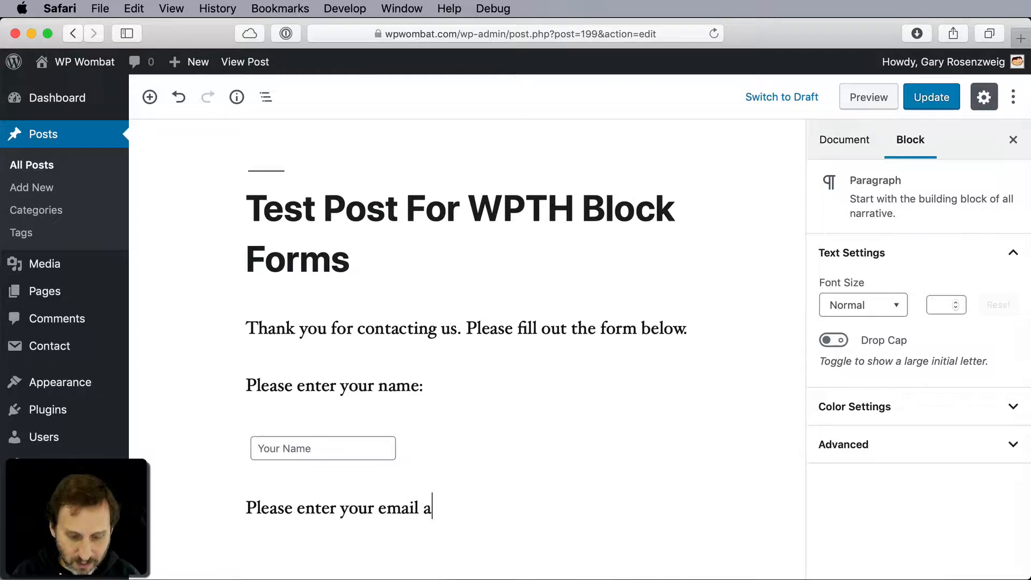
text(ddress:)
- Insert another WPTH Block Form block under the email address prompt
key(Return)
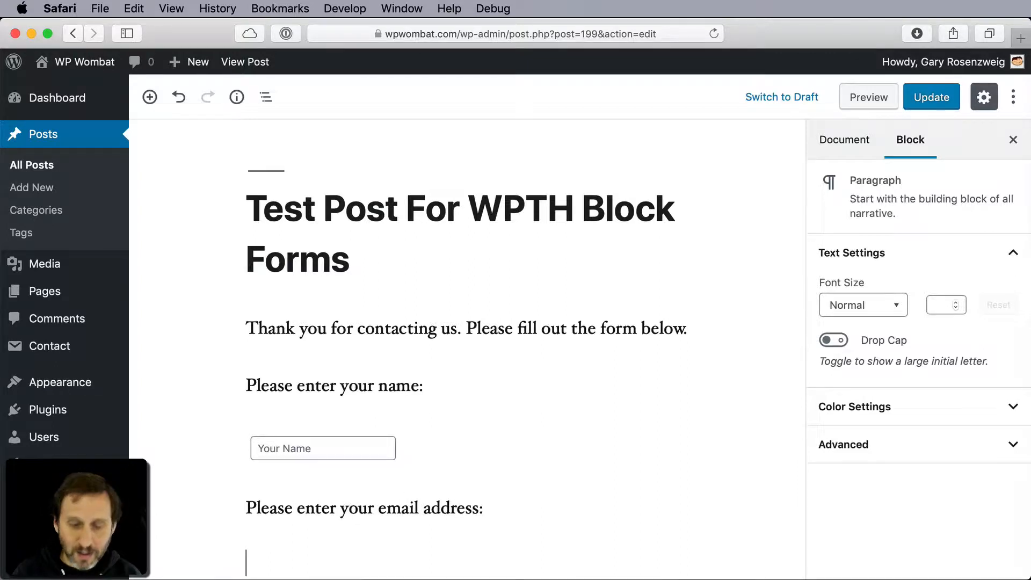
text(/wp)
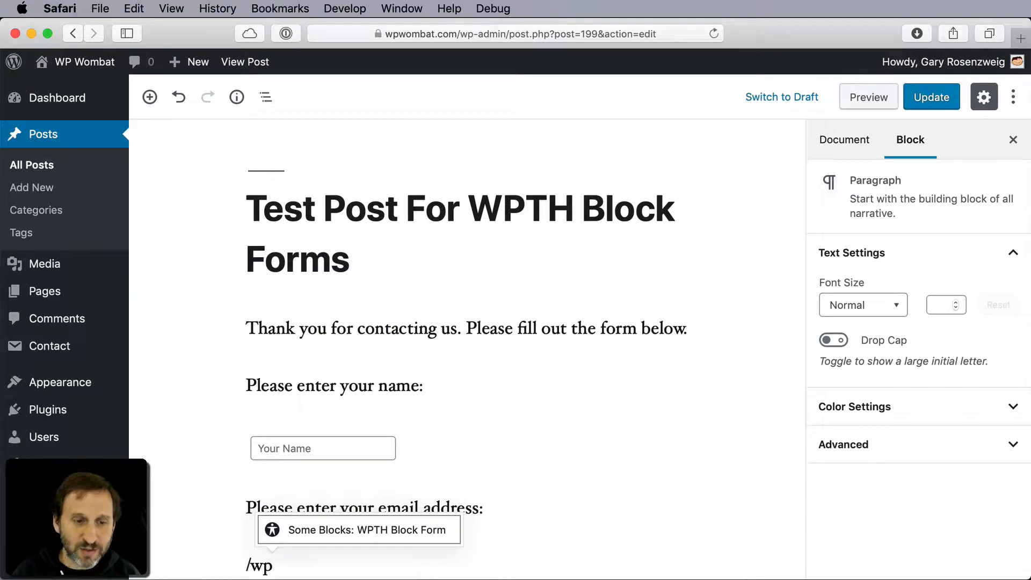
click(369, 532)
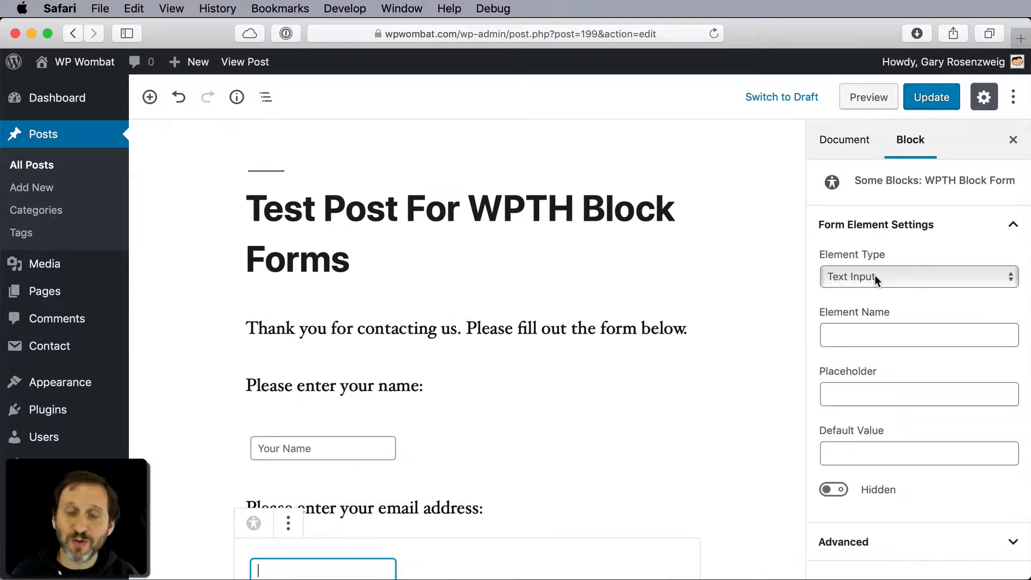
- Name the new text input "email", set its placeholder to "Your Email Address" and keep the Text Input type
click(865, 328)
text(email)
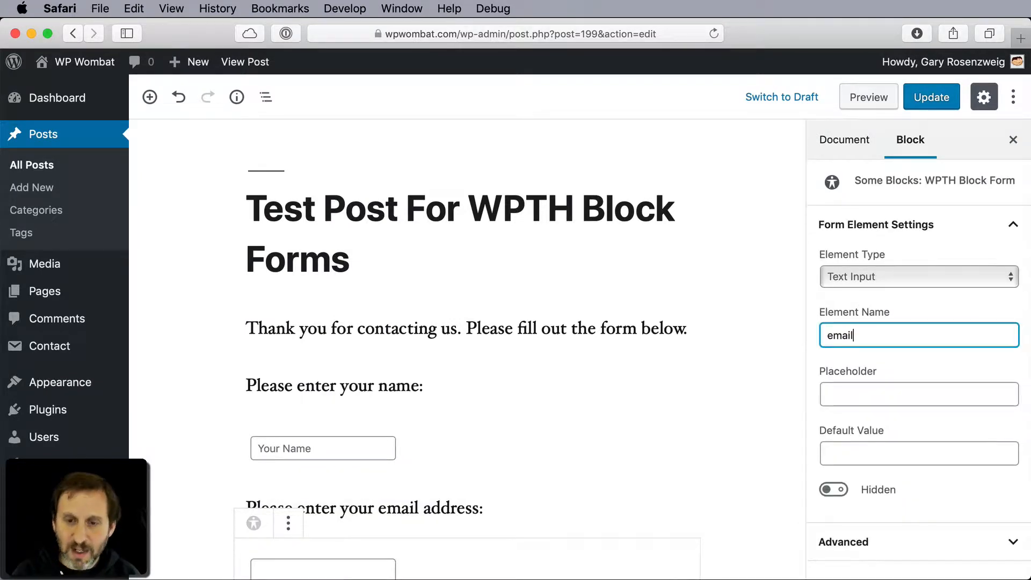
click(868, 389)
text(Your )
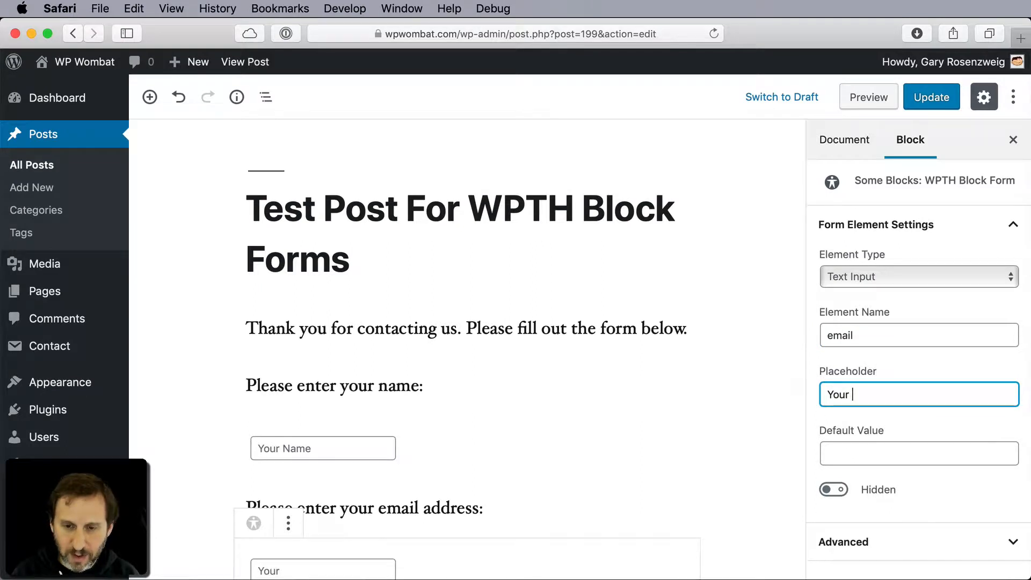
text(Email Address)
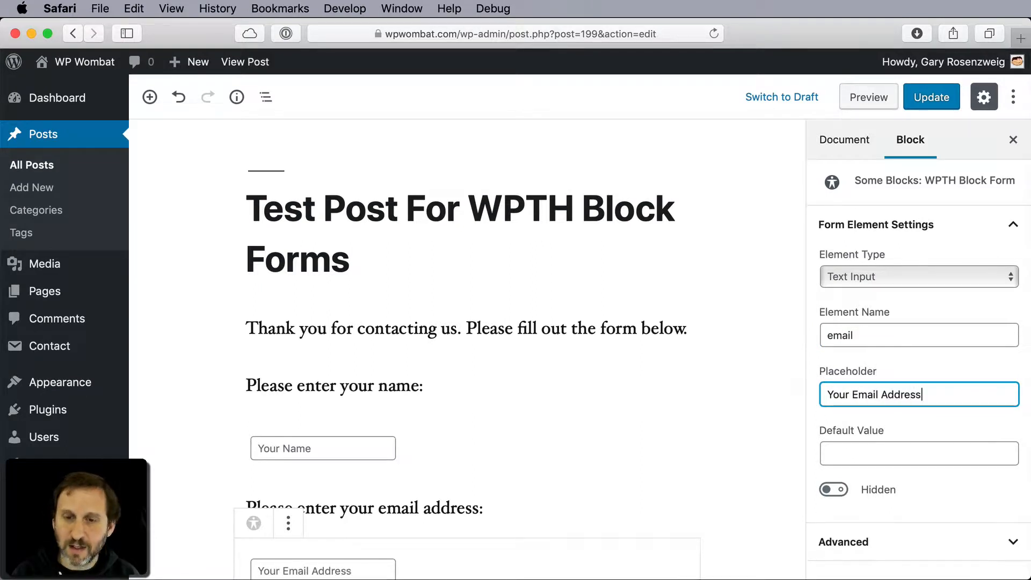
click(868, 277)
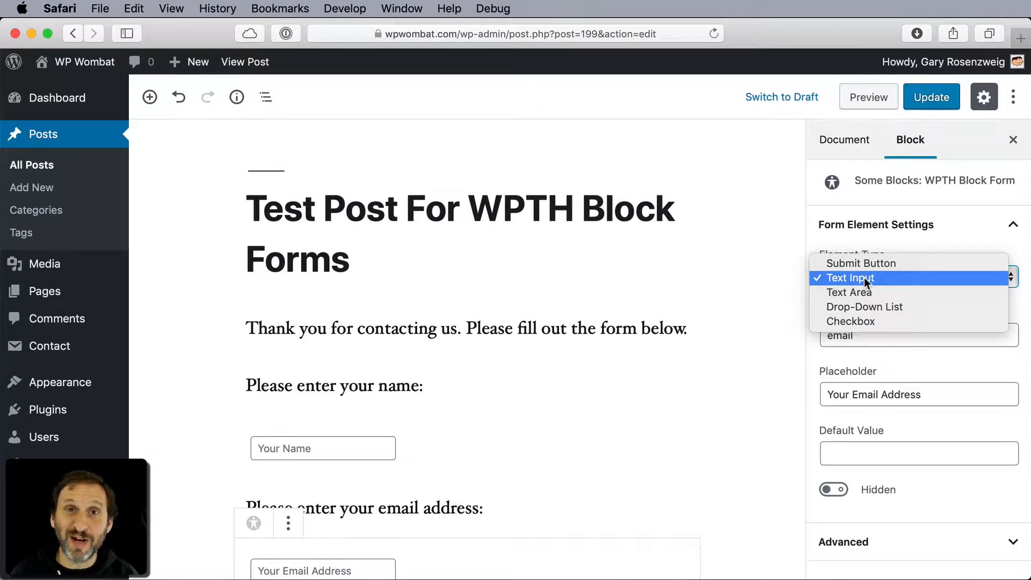
click(776, 301)
- Add the paragraph "Are you an existing customer?" below the email address field
scroll(735, 419, down, 5)
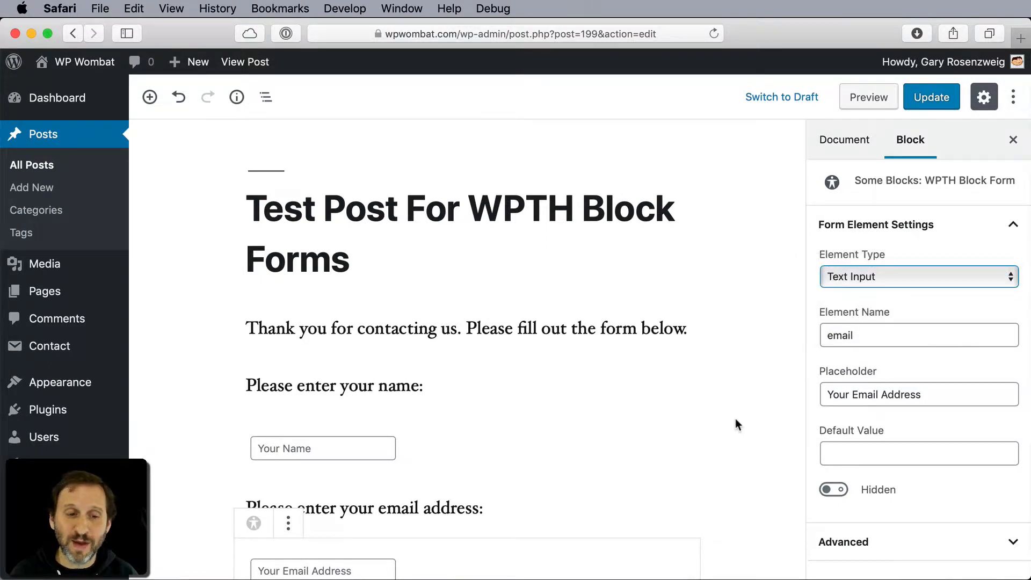
click(385, 432)
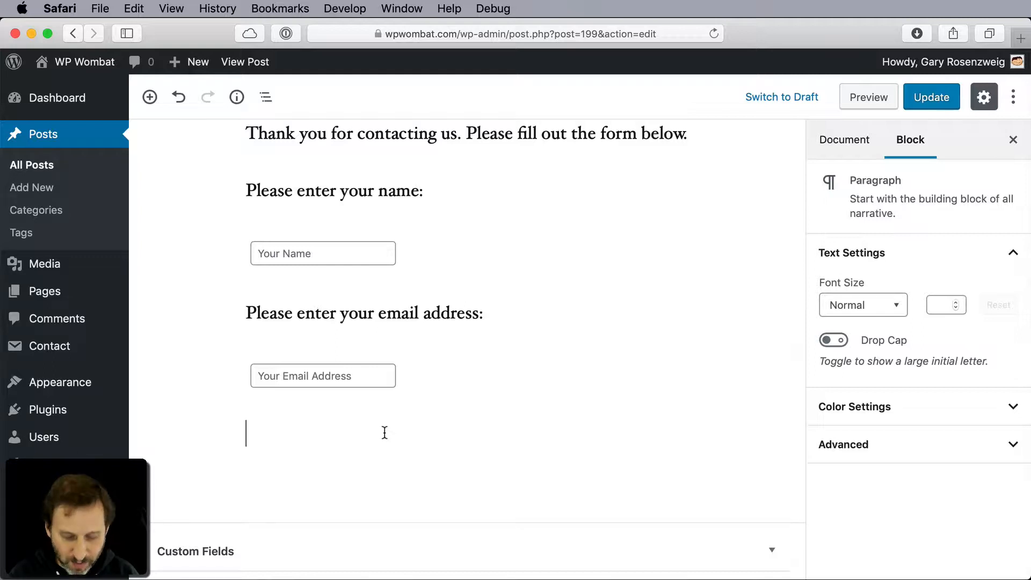
text(Are you an d)
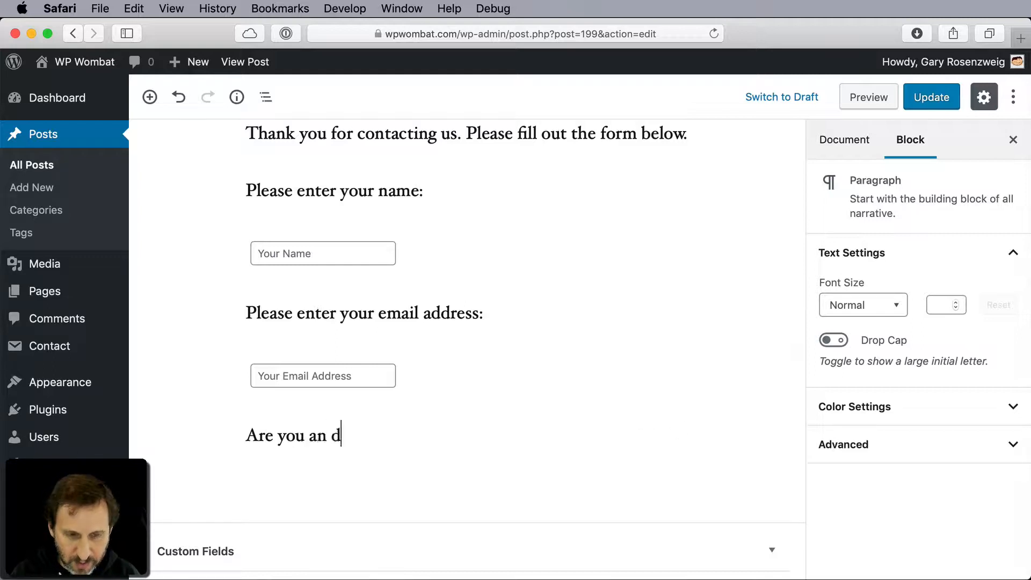
key(BackSpace)
text(ext)
key(BackSpace)
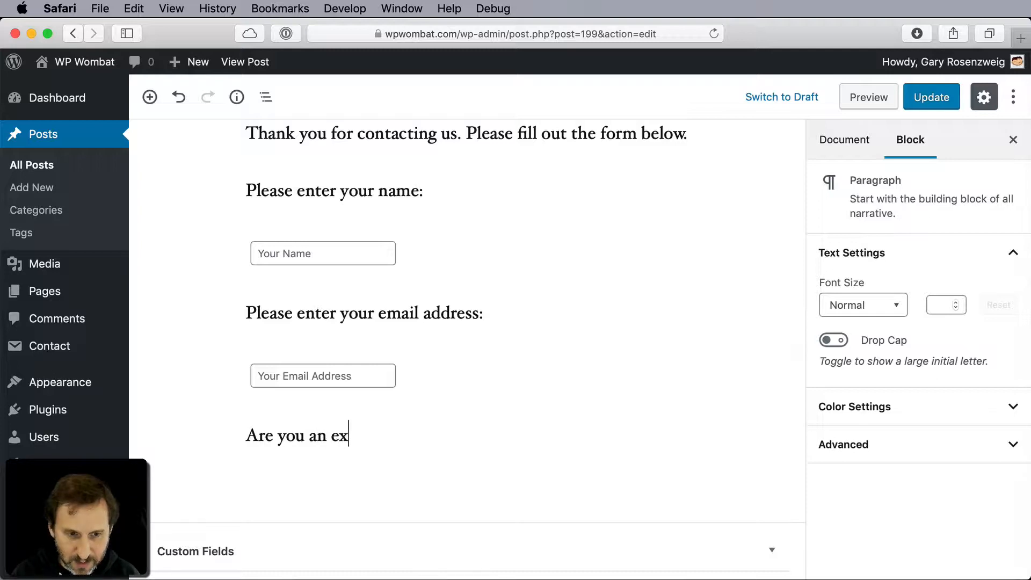
text(isting custo)
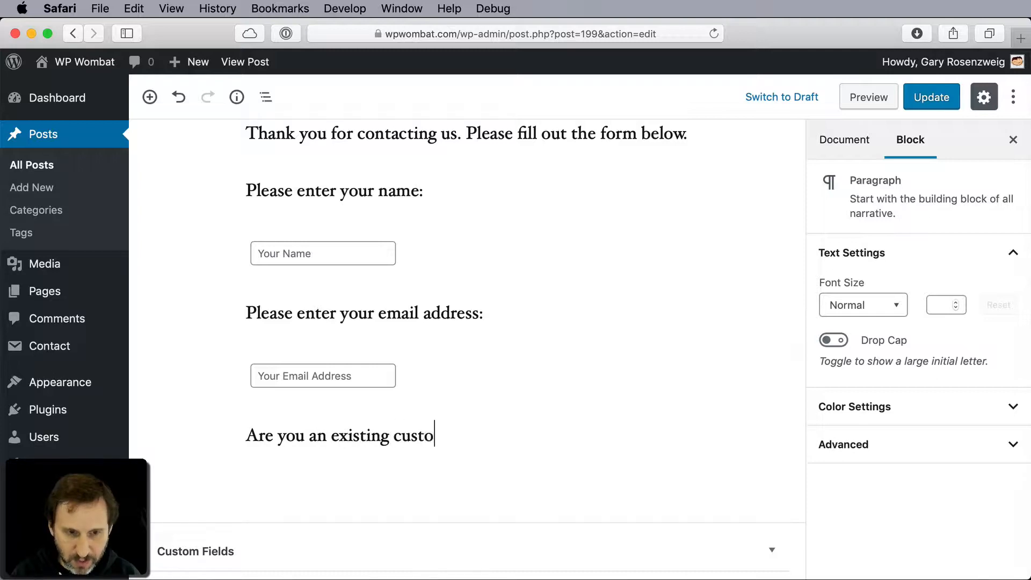
text(mer?)
- Insert a WPTH Block Form block below the existing customer question and set its element type to Checkbox
key(Return)
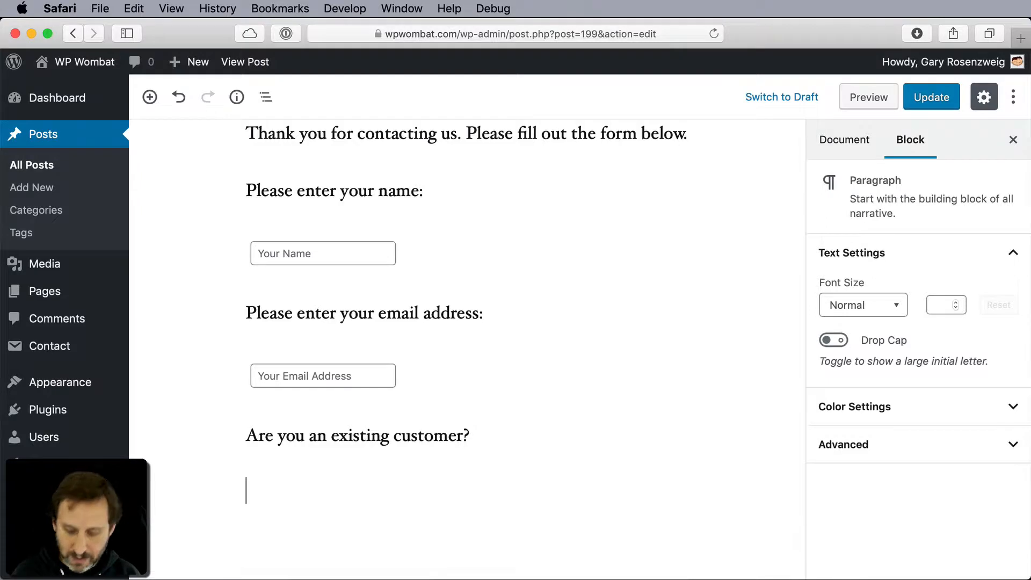
text(/wp)
click(381, 459)
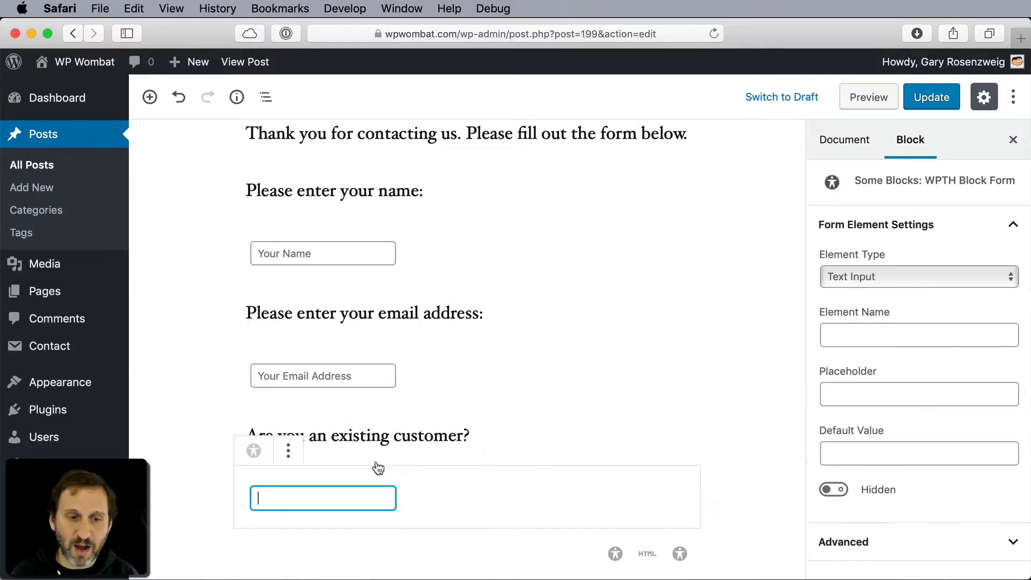
click(865, 277)
click(864, 321)
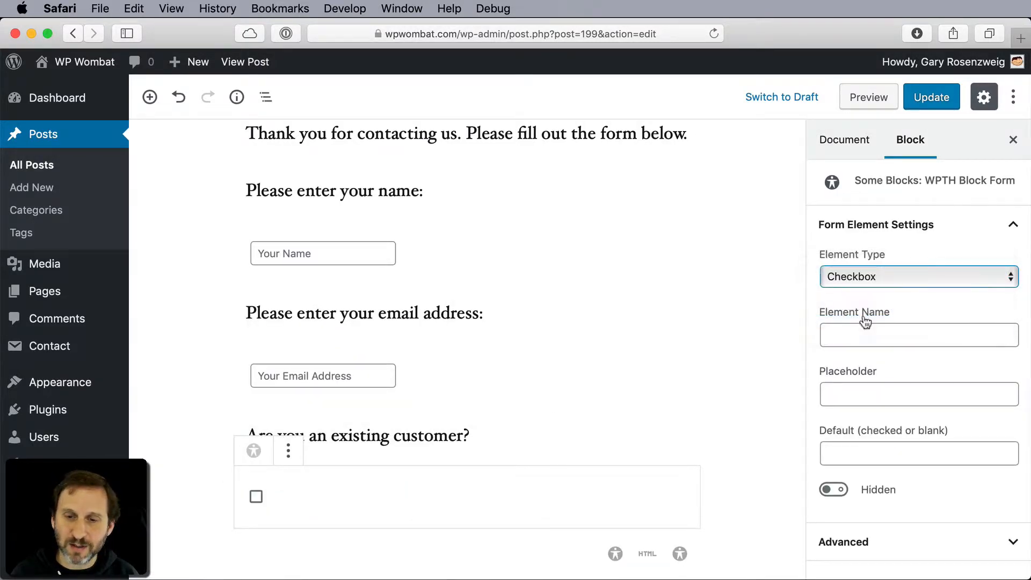
- Name the checkbox element "customer" and set its placeholder to "Existing customer?"
click(859, 334)
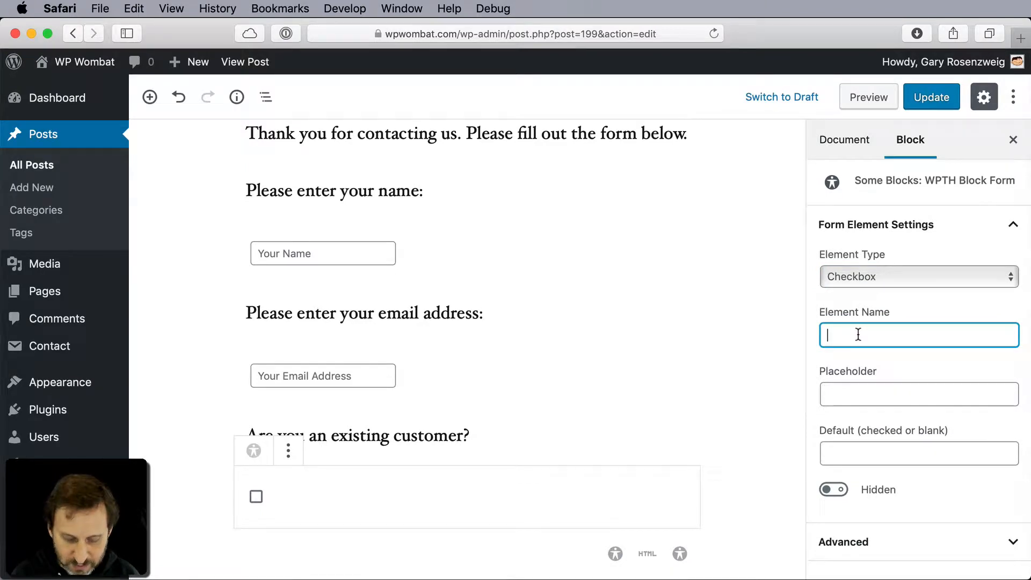
text(customer)
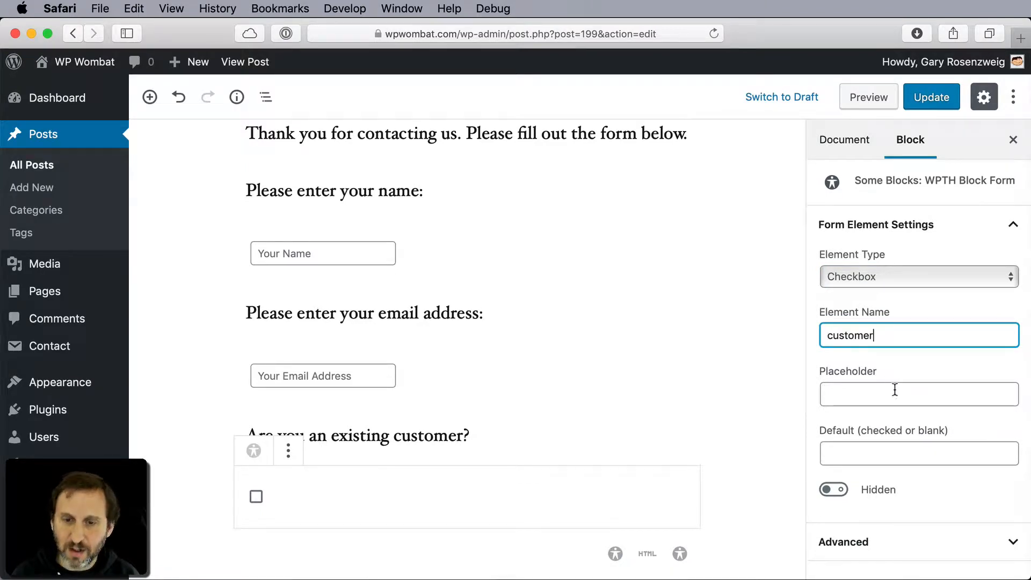
click(887, 396)
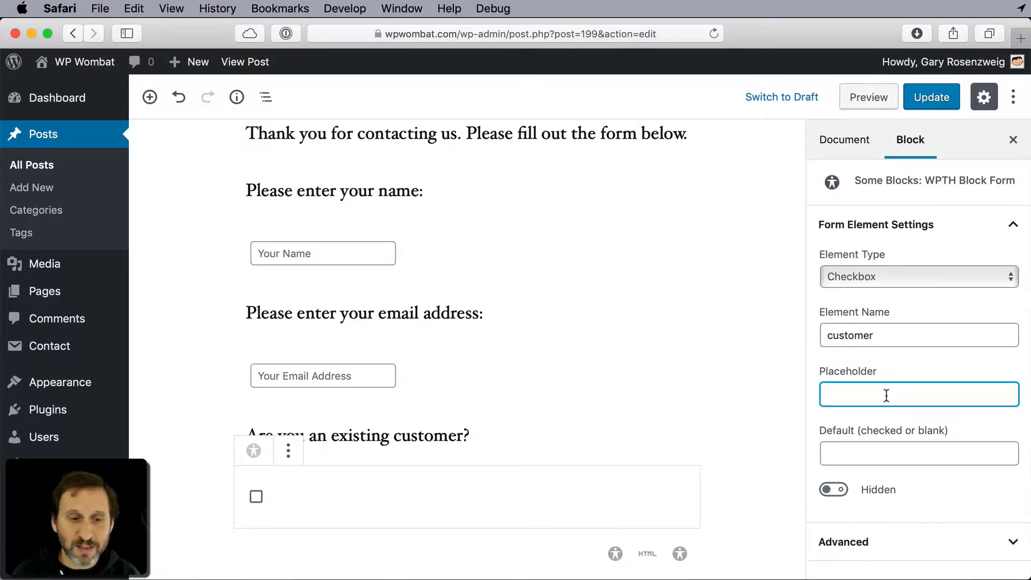
text(Existing )
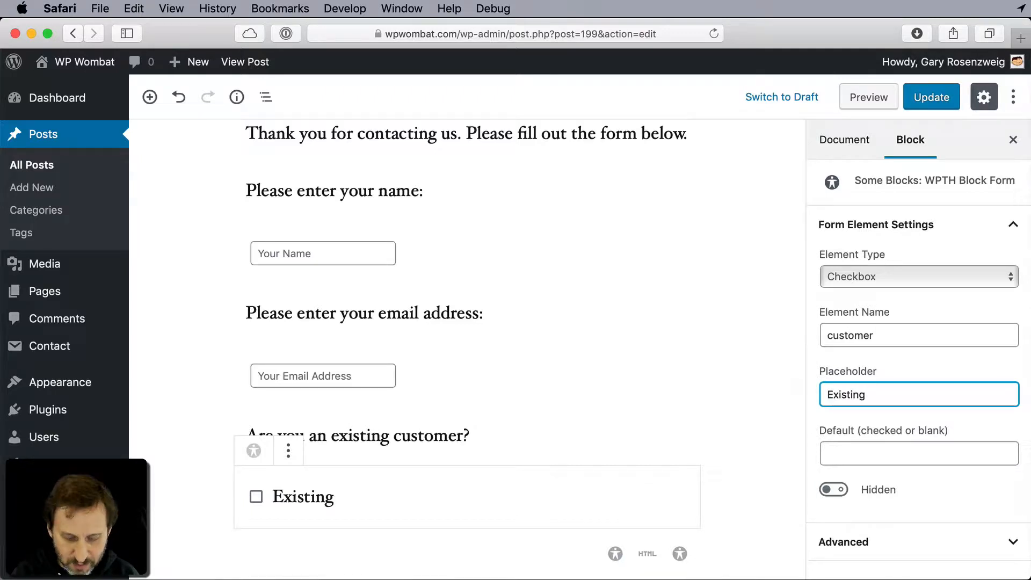
text(customer?)
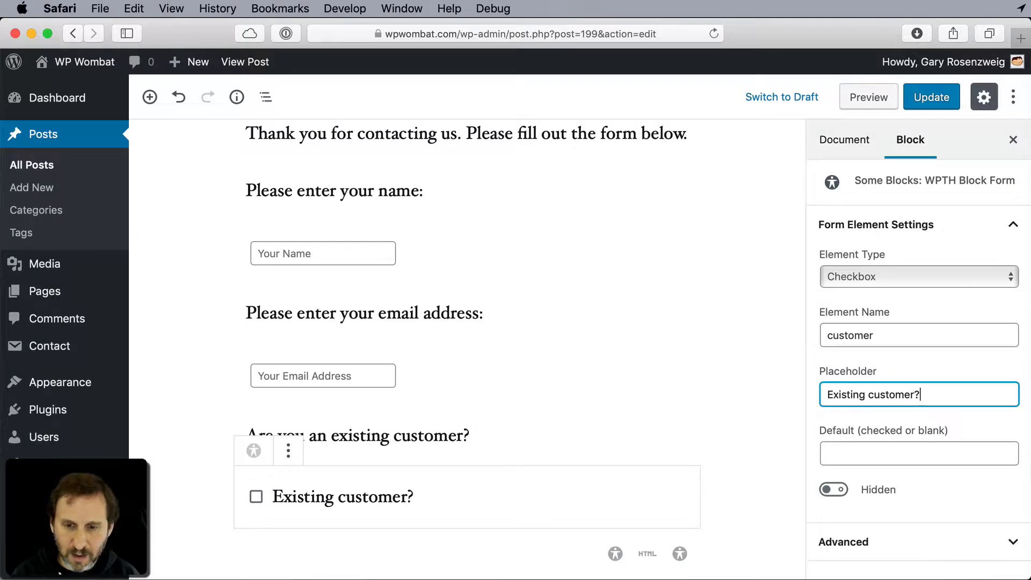
- Try the default value "checked" on the customer checkbox and clear it again
click(875, 456)
text(c)
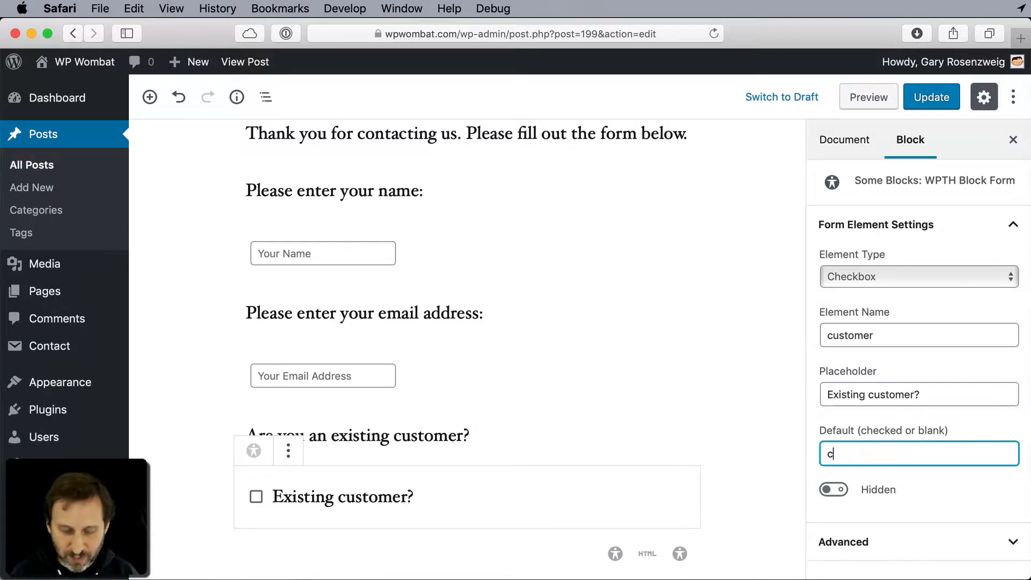
text(hecked)
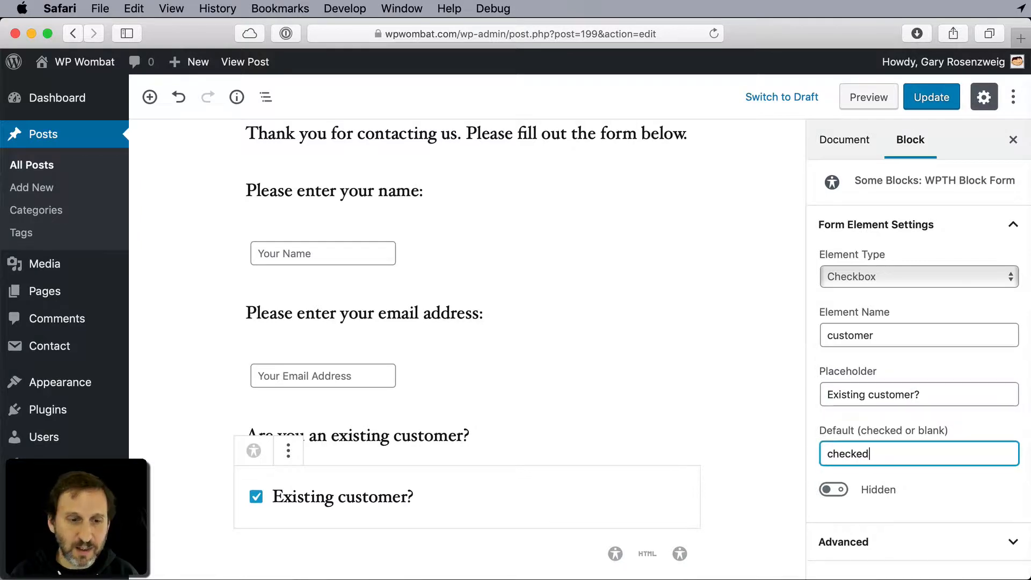
key(BackSpace)
key(BackSpace)
key(BackSpace)
key(BackSpace)
key(BackSpace)
key(BackSpace)
key(BackSpace)
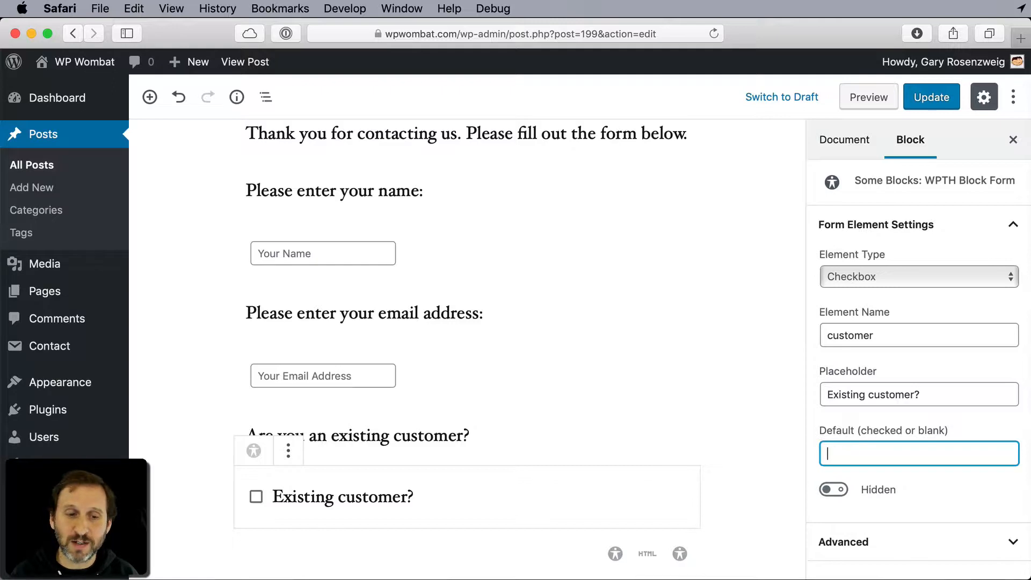
- Add the paragraph "How did you hear about us?" below the customer checkbox
scroll(543, 439, down, 3)
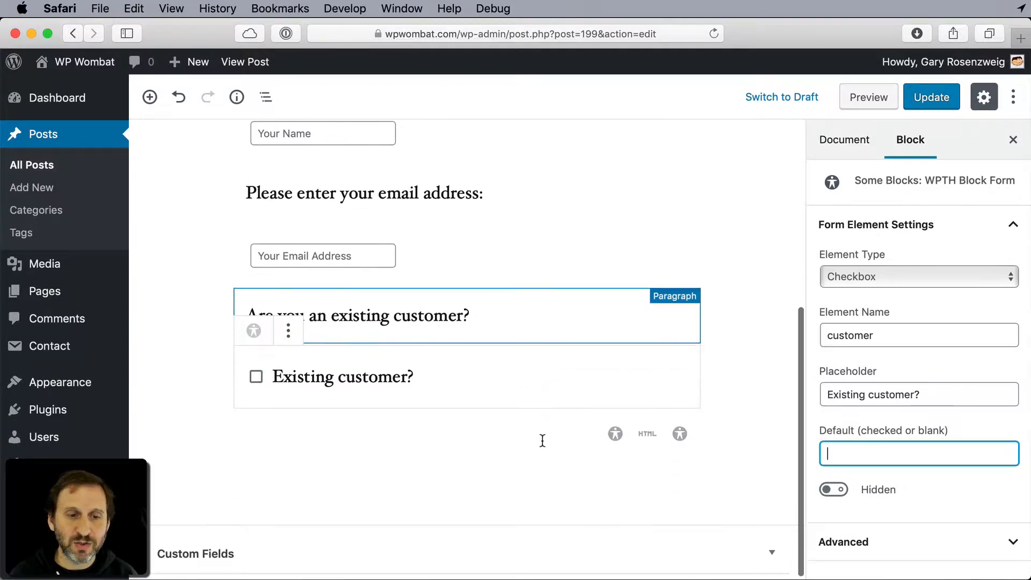
click(364, 430)
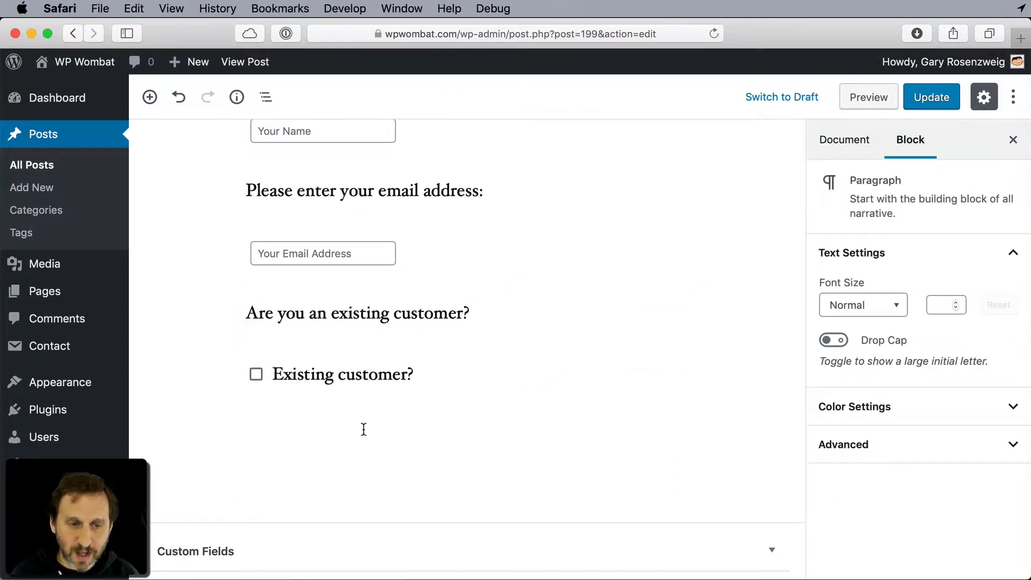
text(How d)
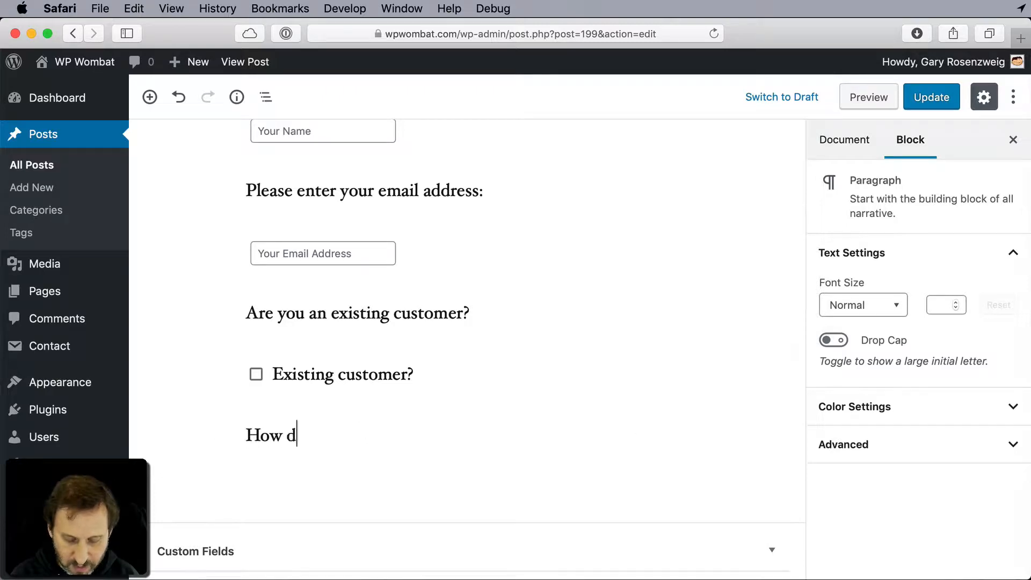
text(id you hear abou)
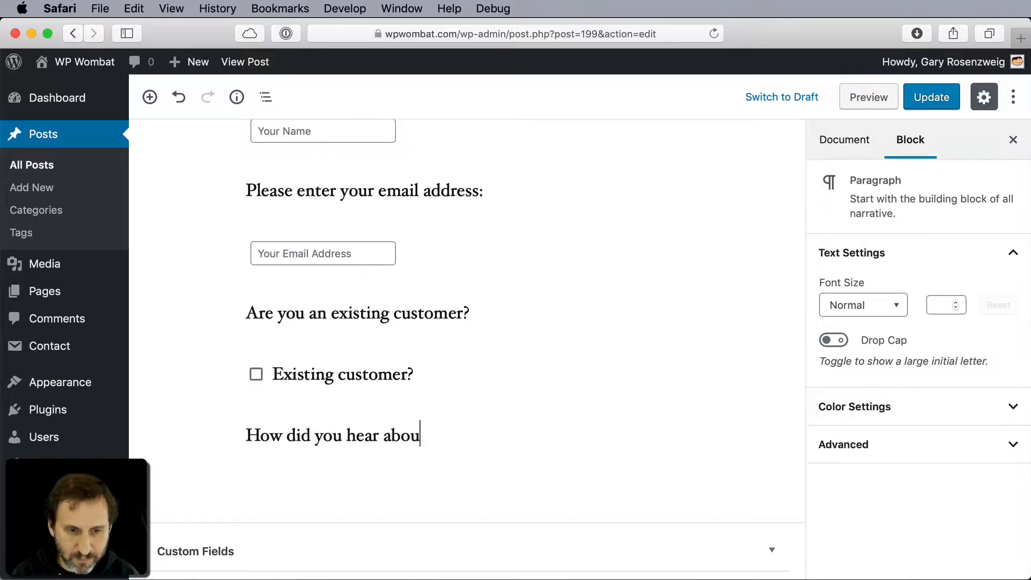
text(t us?)
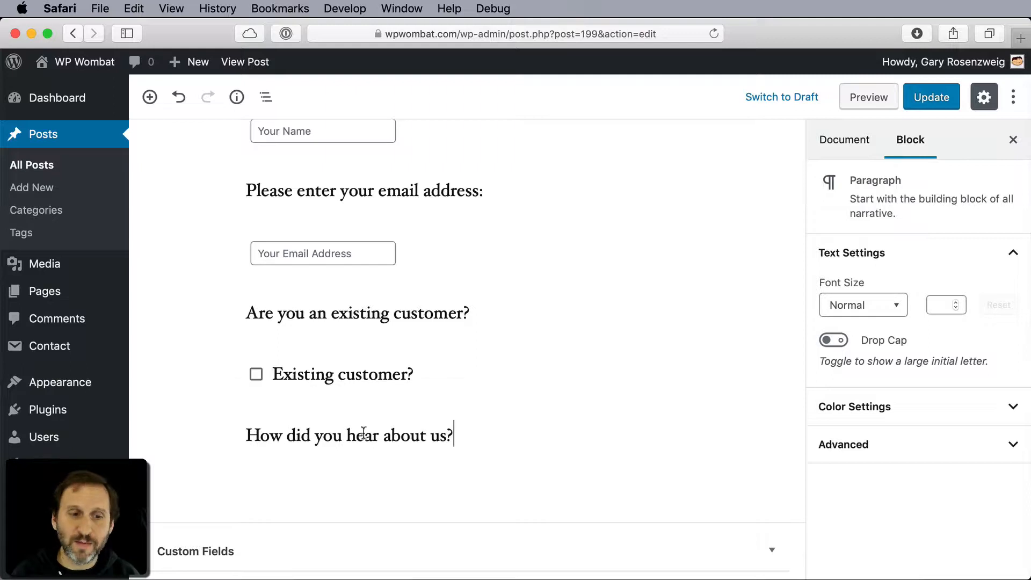
- Insert a WPTH Block Form block below the "How did you hear about us?" question and make it a Drop-Down List
key(Return)
text(/)
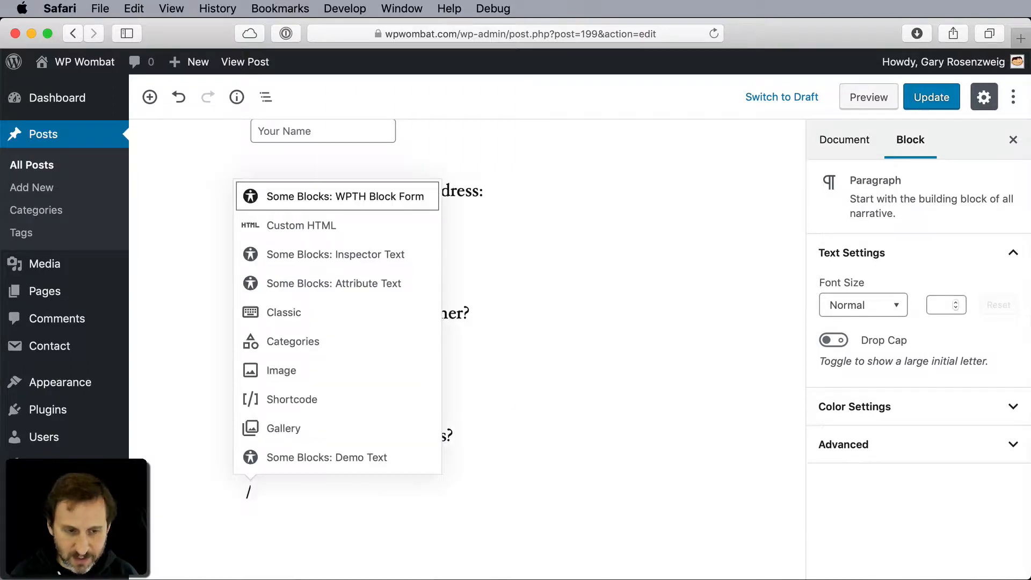
text(wp)
key(Return)
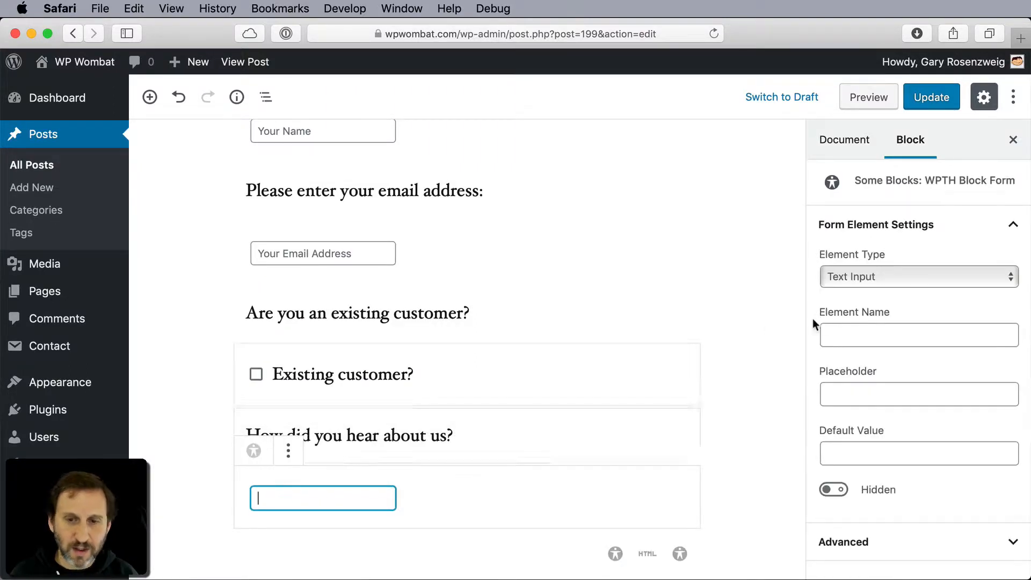
click(862, 286)
click(867, 309)
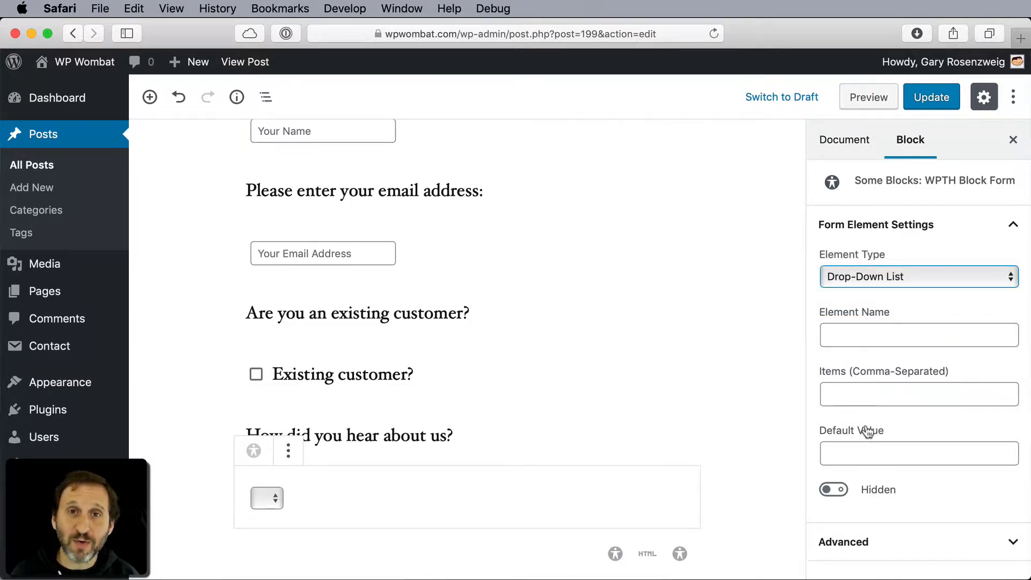
- Name the drop-down list "hear" and set its items to ",Friend,Web Search,Other", with a blank first item
click(850, 333)
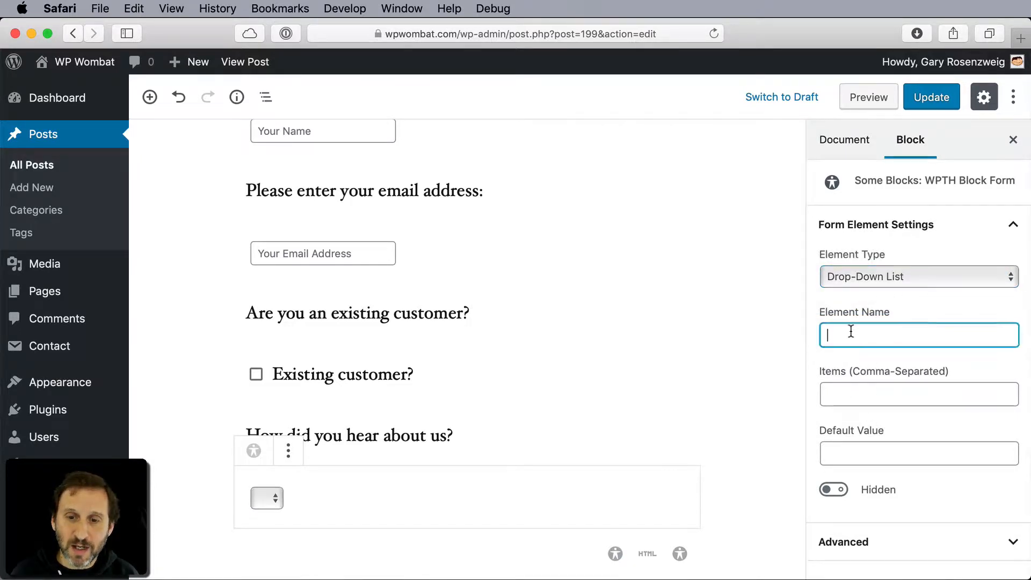
text(hear)
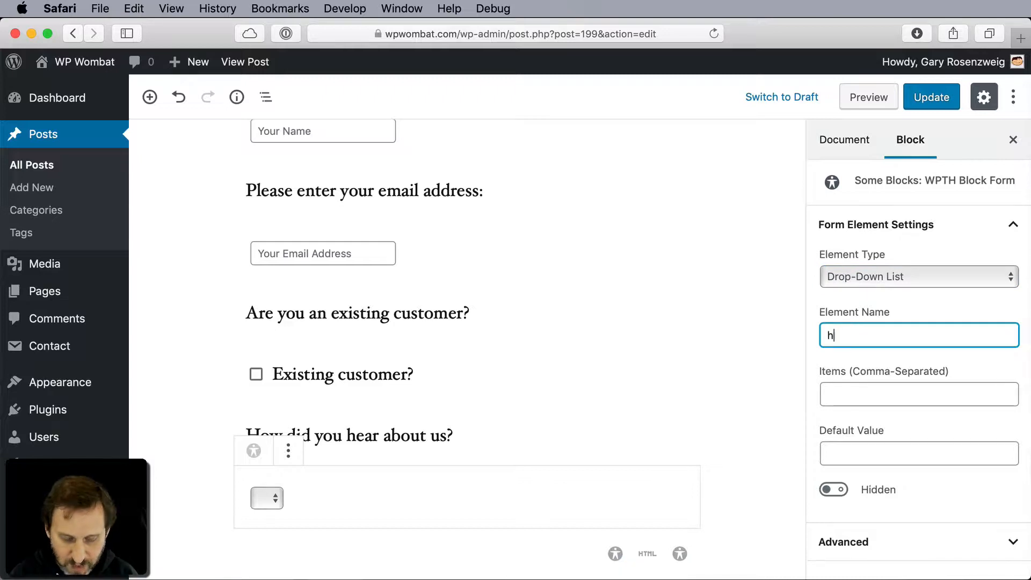
click(858, 393)
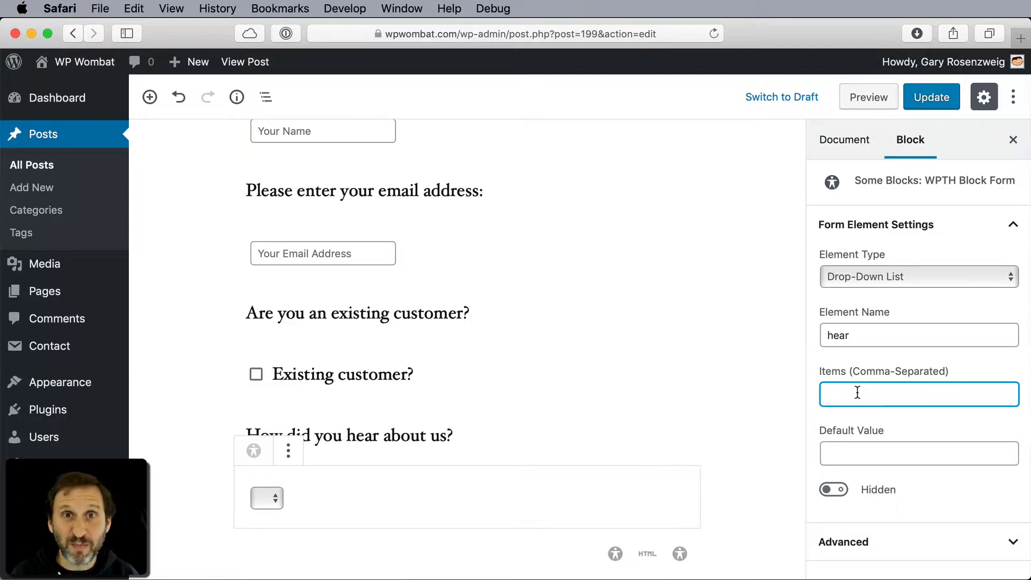
text(,)
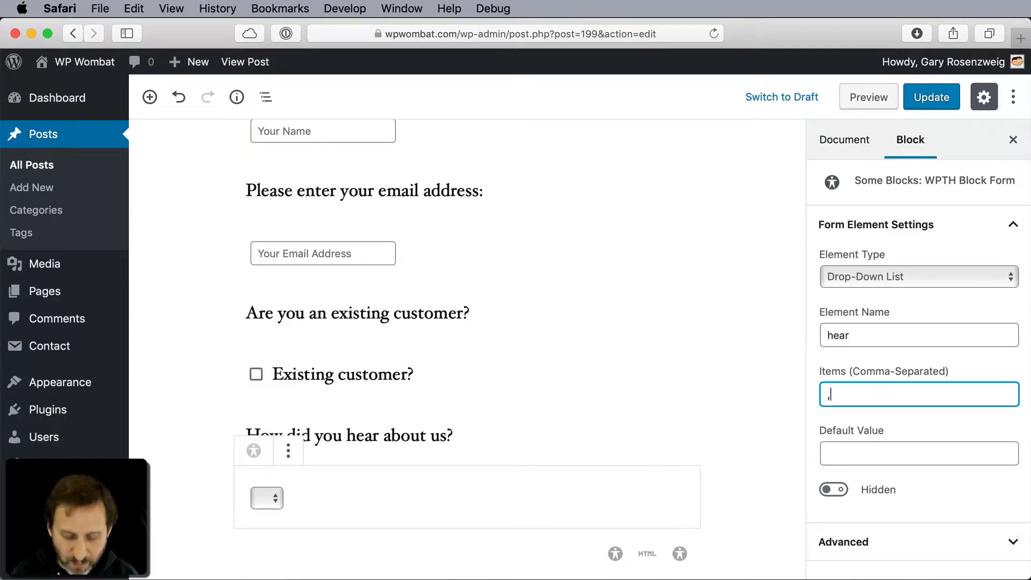
text(Fr)
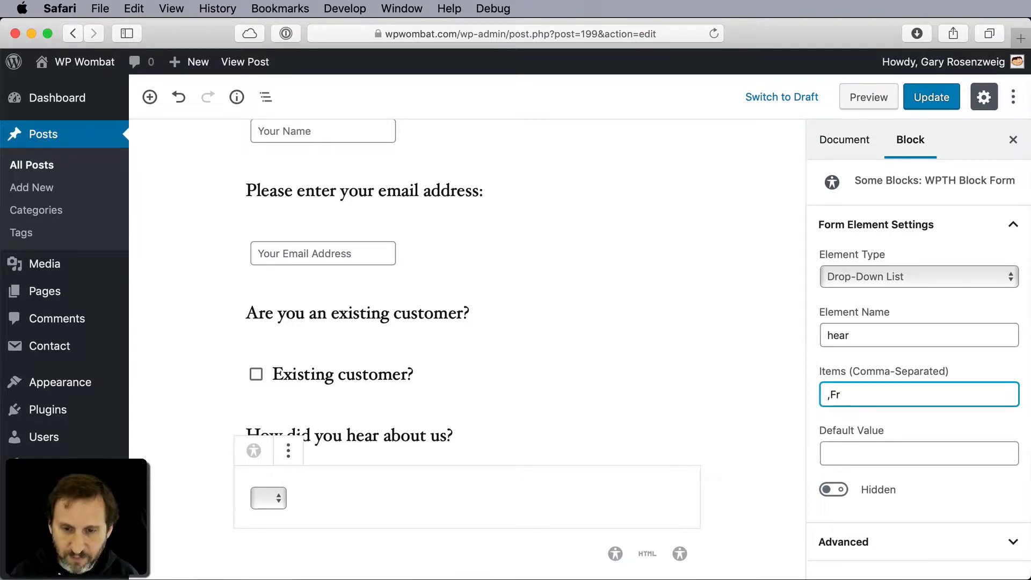
text(iend,Web)
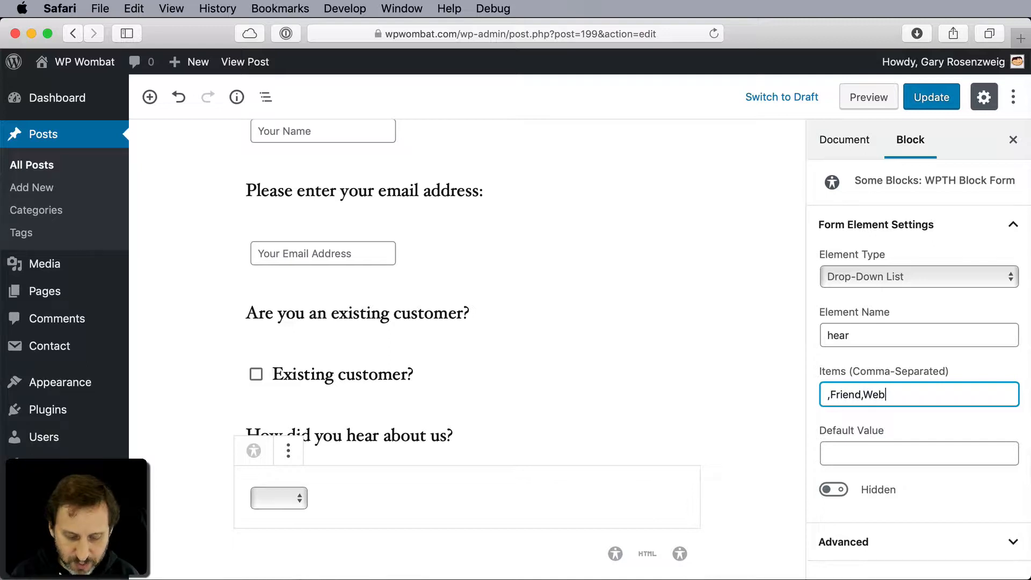
text( Search,Other)
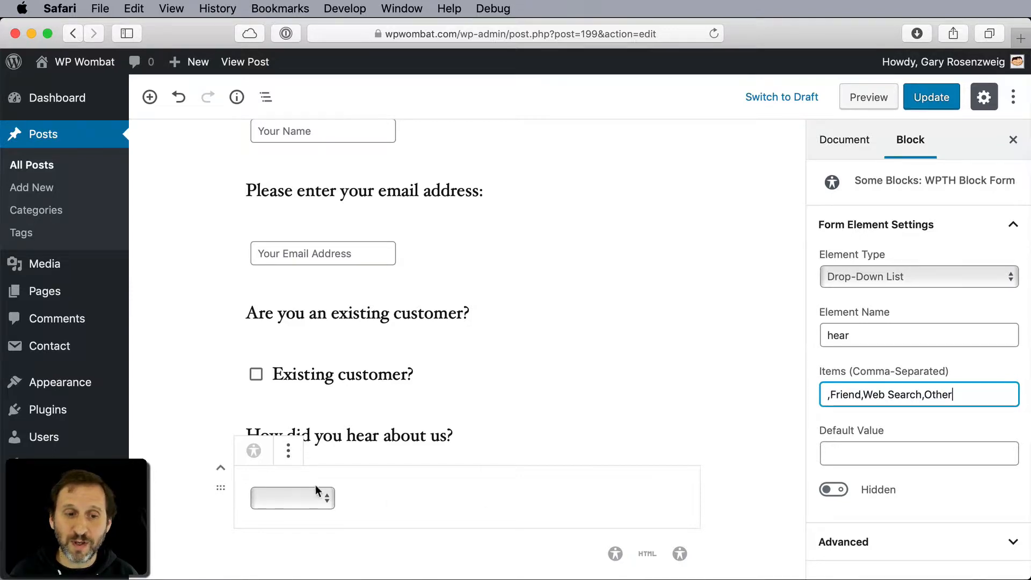
- Add the paragraph "Please type your message below:" beneath the drop-down list
scroll(508, 468, down, 3)
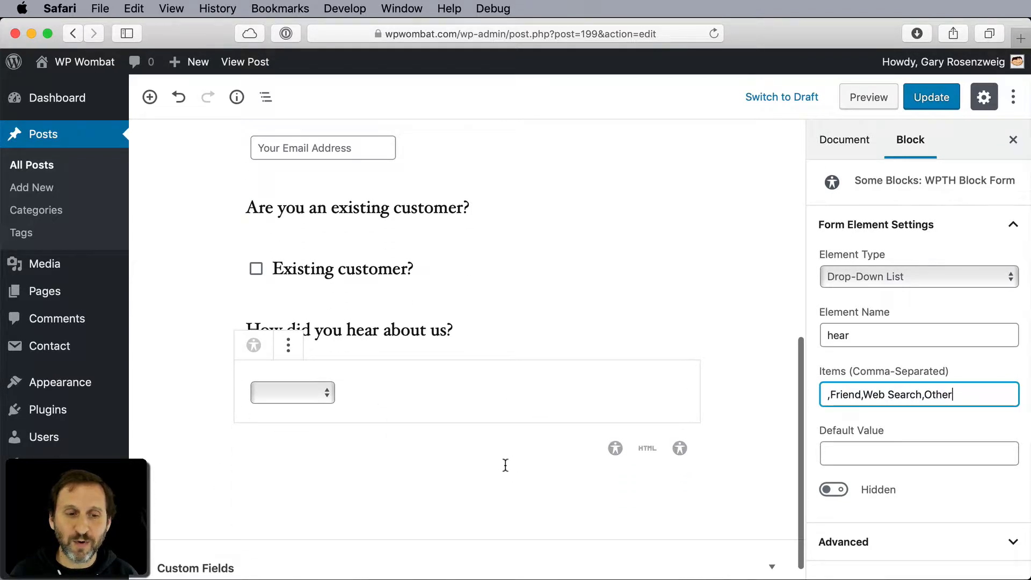
click(349, 454)
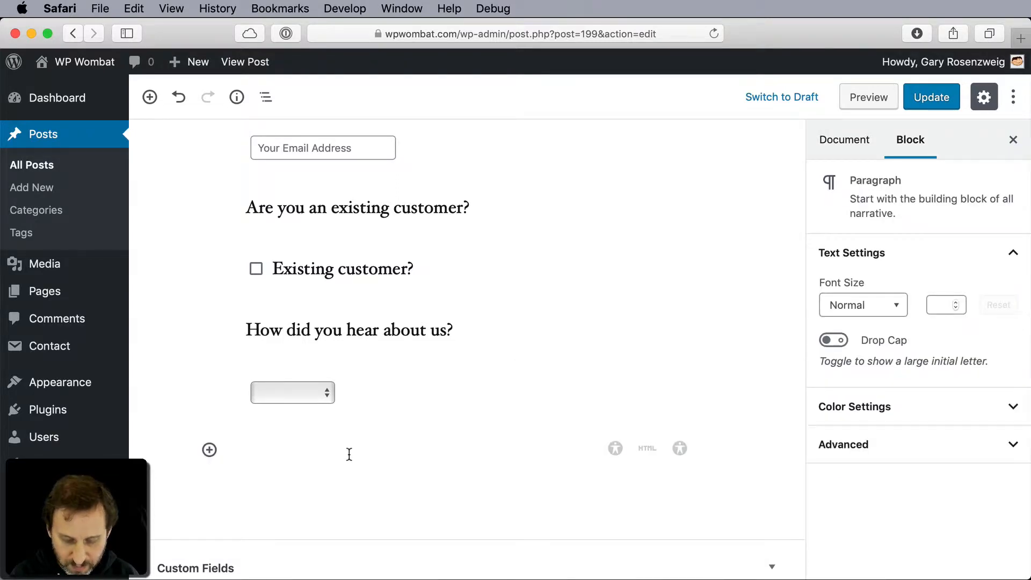
text(Please type y)
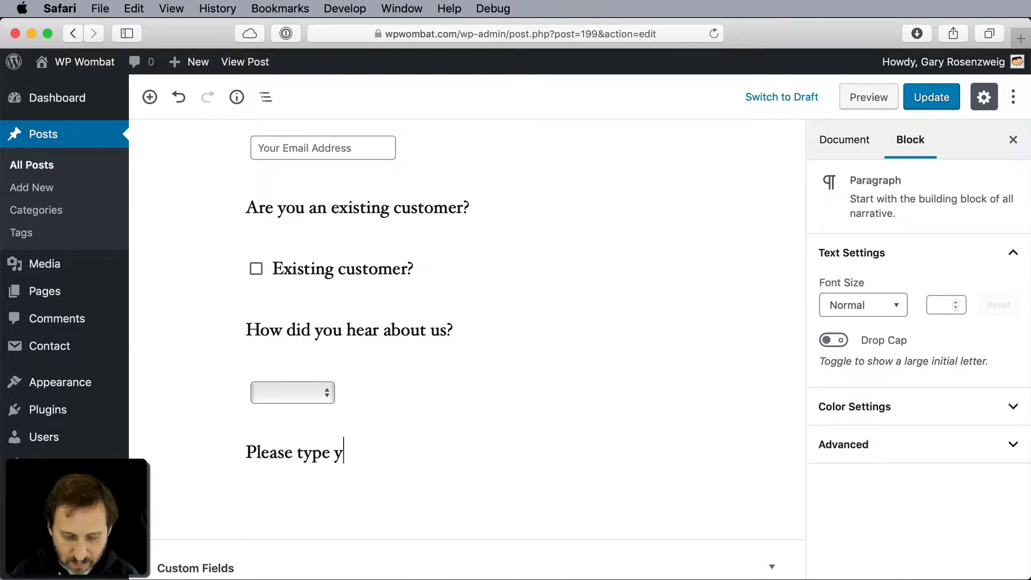
text(our message bel)
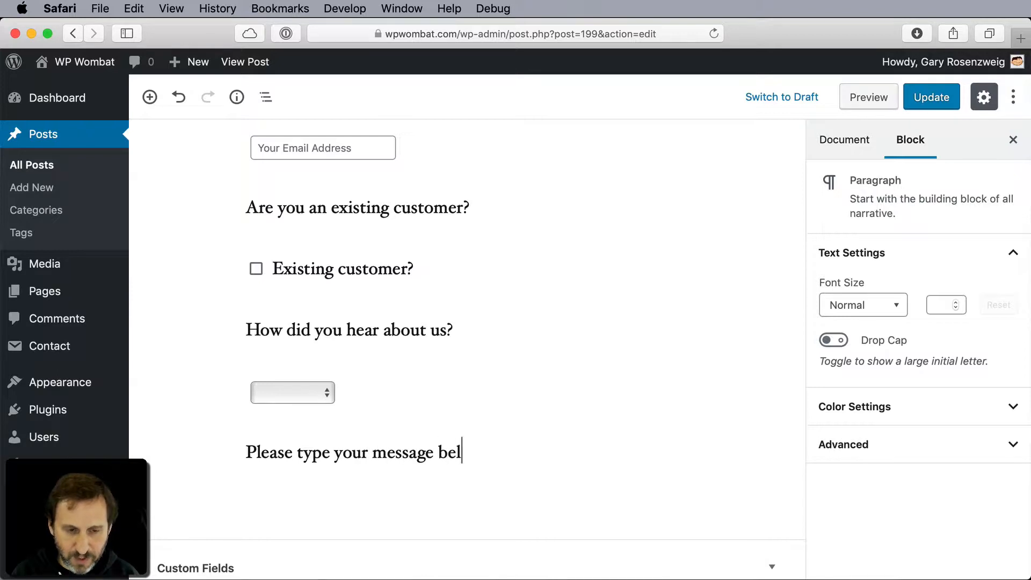
text(ow:)
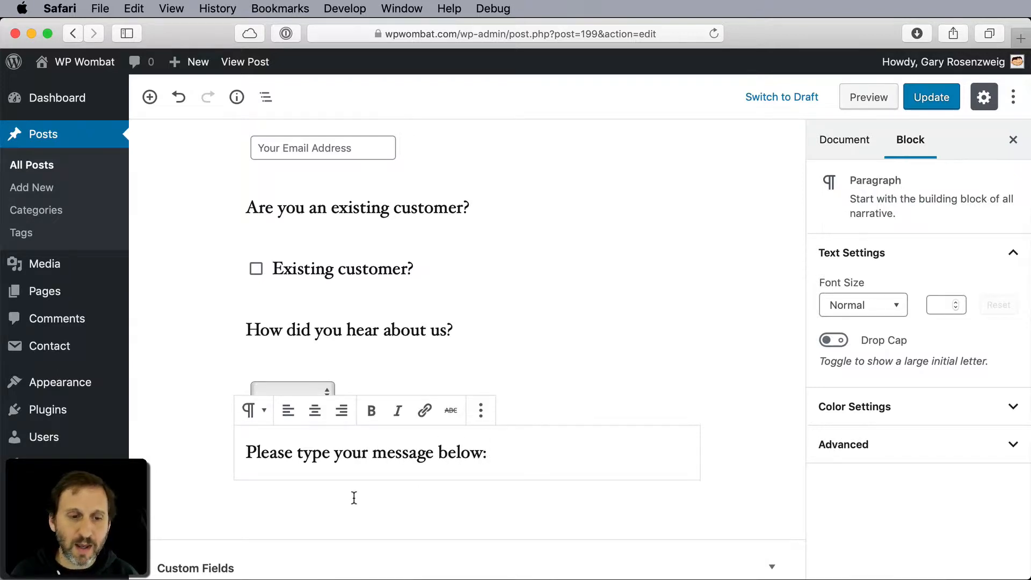
- Insert a WPTH Block Form block below the message prompt and make it a Text Area
key(Return)
text(/wp)
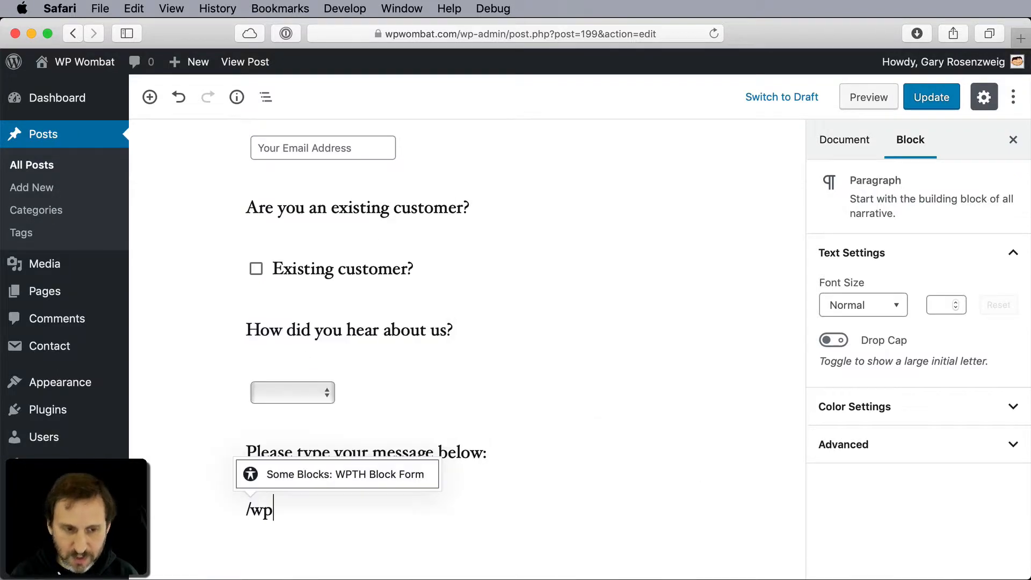
click(396, 485)
click(901, 271)
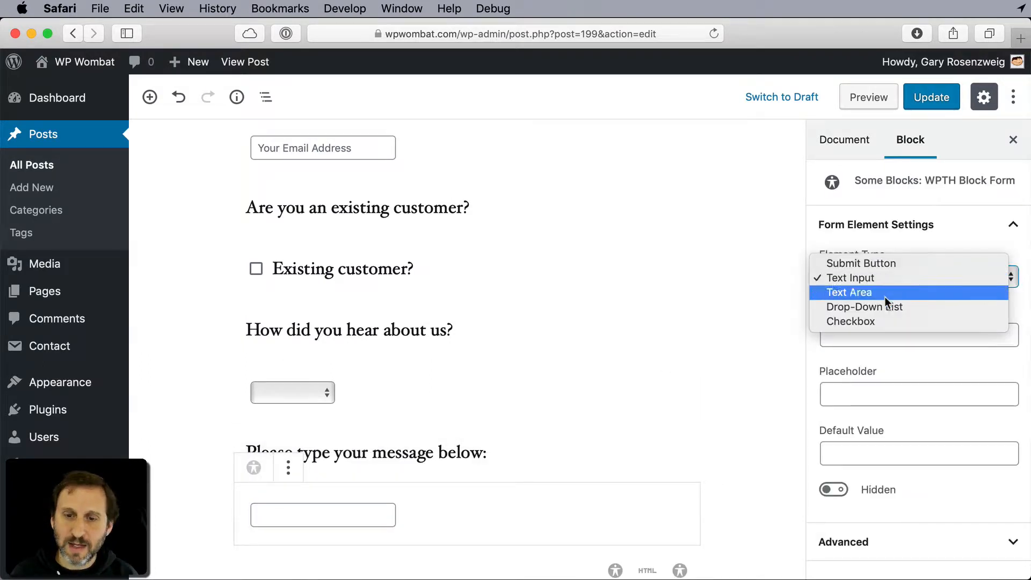
click(884, 291)
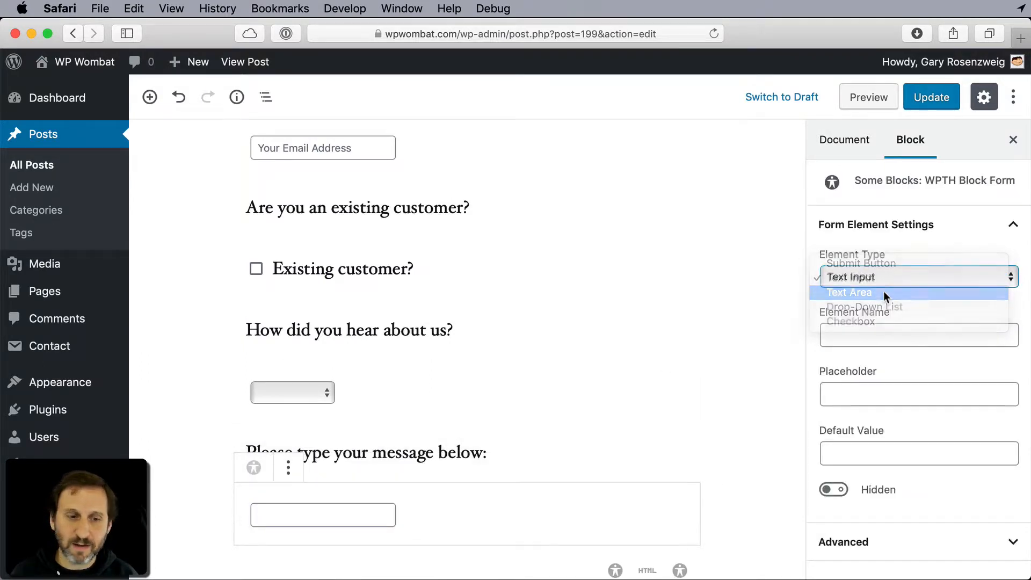
- Name the text area "message" and set its placeholder to "Your message"
click(866, 339)
text(message)
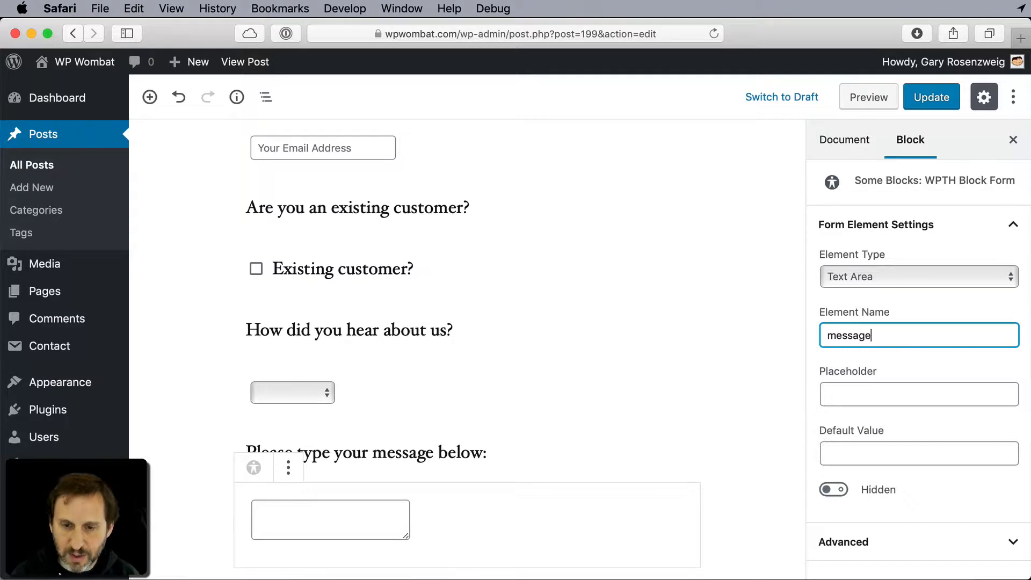
click(871, 396)
text(Y)
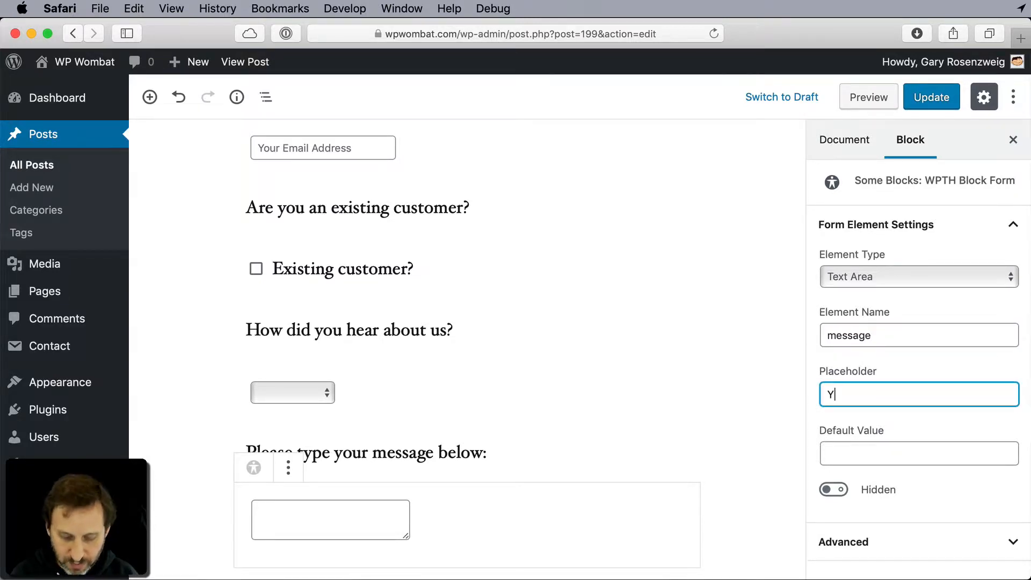
text(our message)
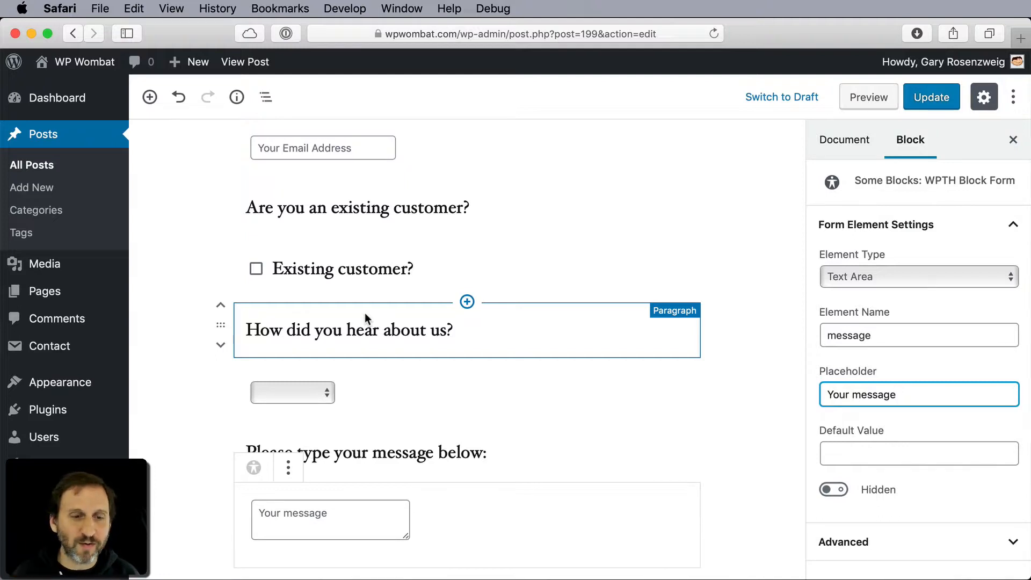
- Insert another WPTH Block Form block below the message text area and make it a Submit Button
scroll(372, 466, down, 3)
click(307, 436)
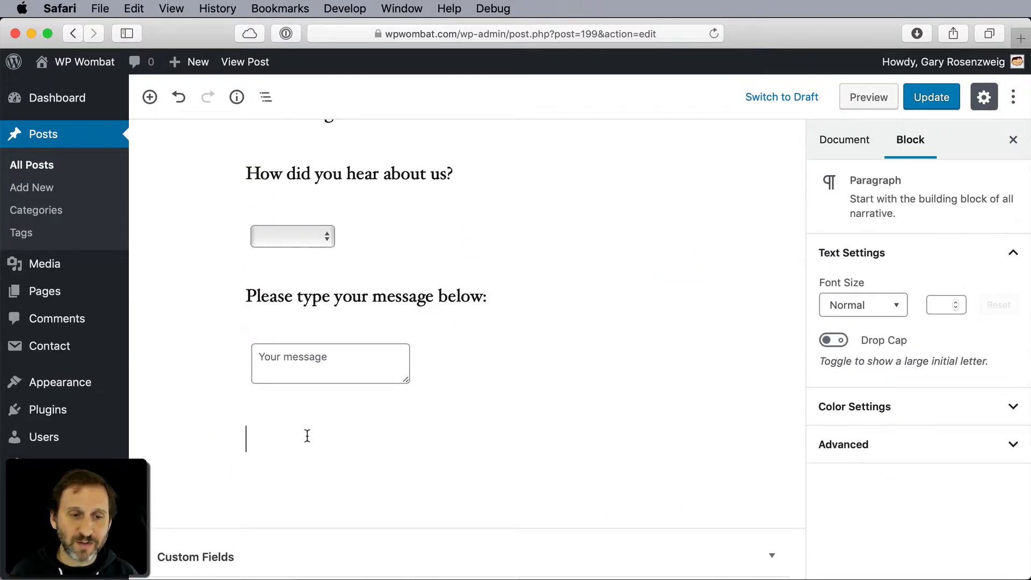
text(/wp)
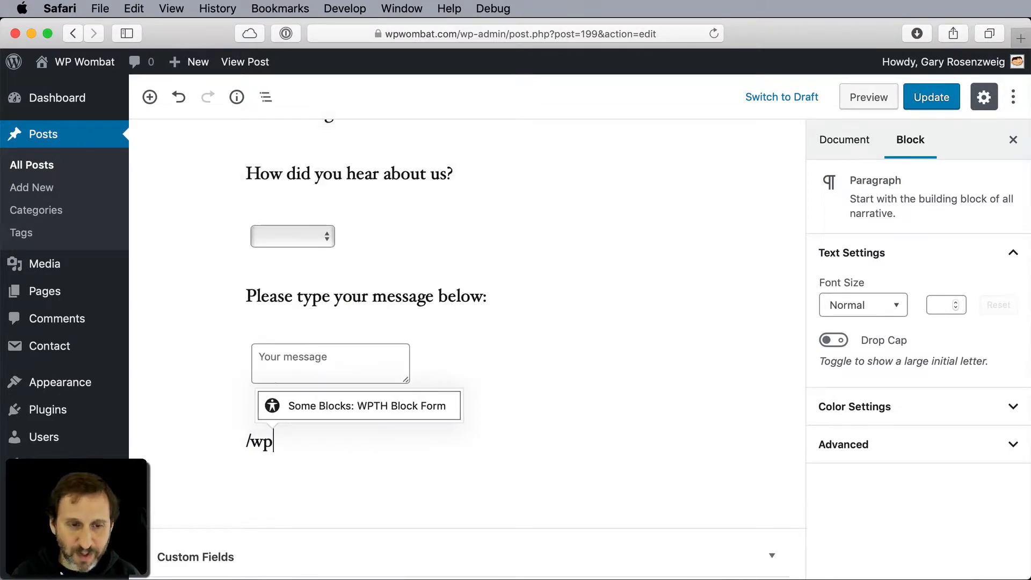
key(Return)
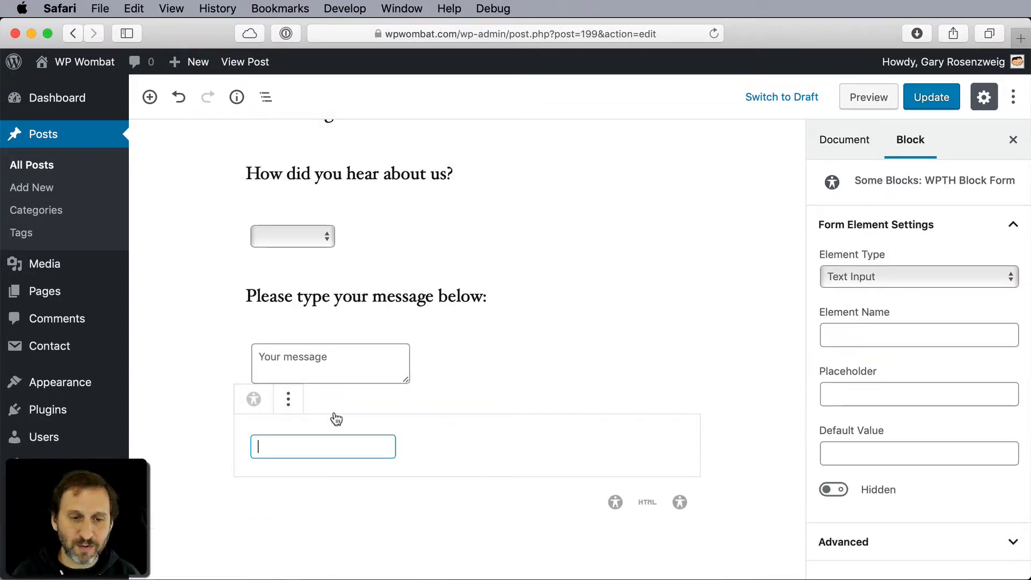
click(860, 278)
click(866, 262)
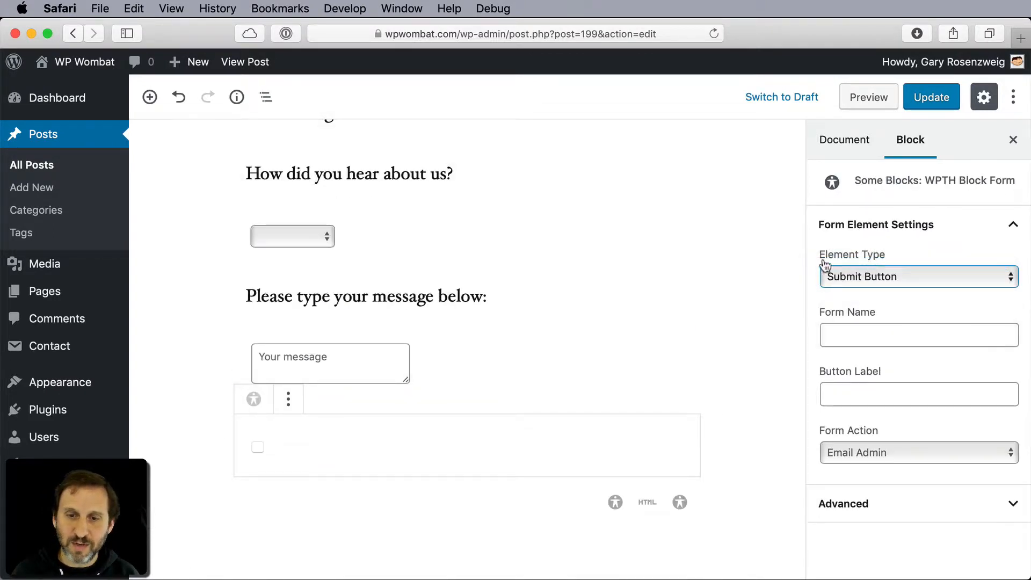
- Set the submit button's form name to "contact" and its button label to "Send"
click(864, 337)
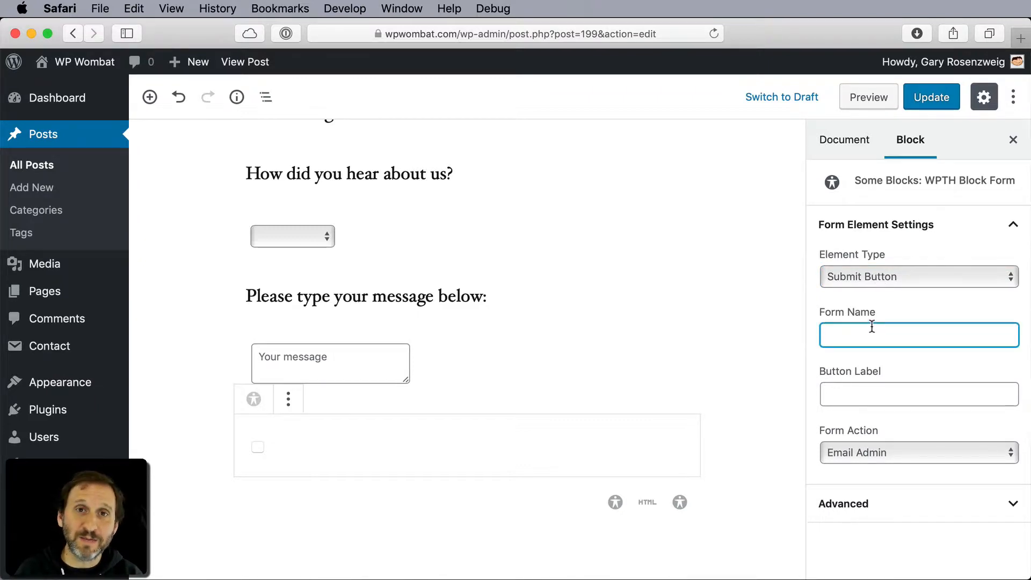
text(co)
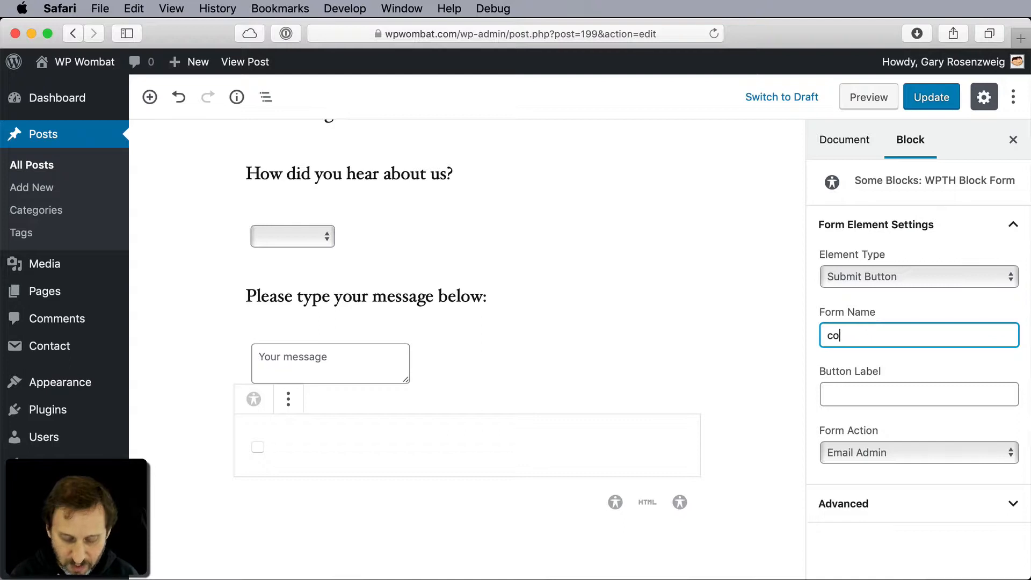
text(ntact)
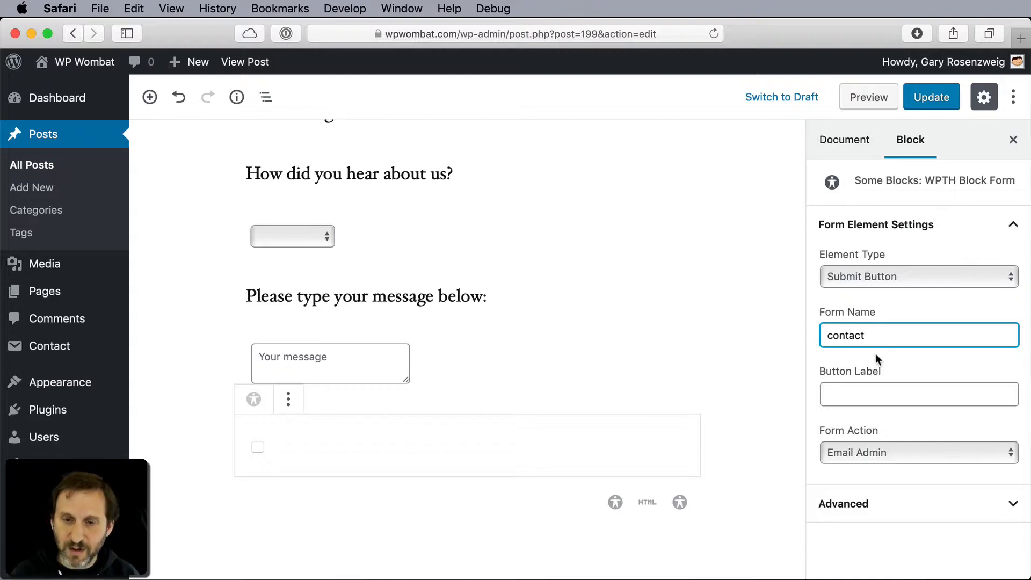
click(865, 395)
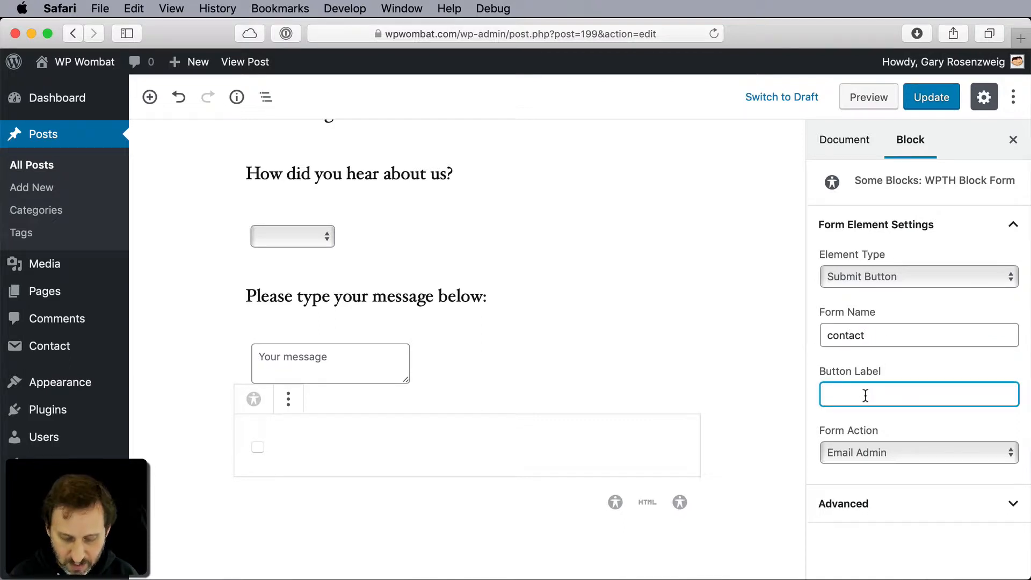
text(Send)
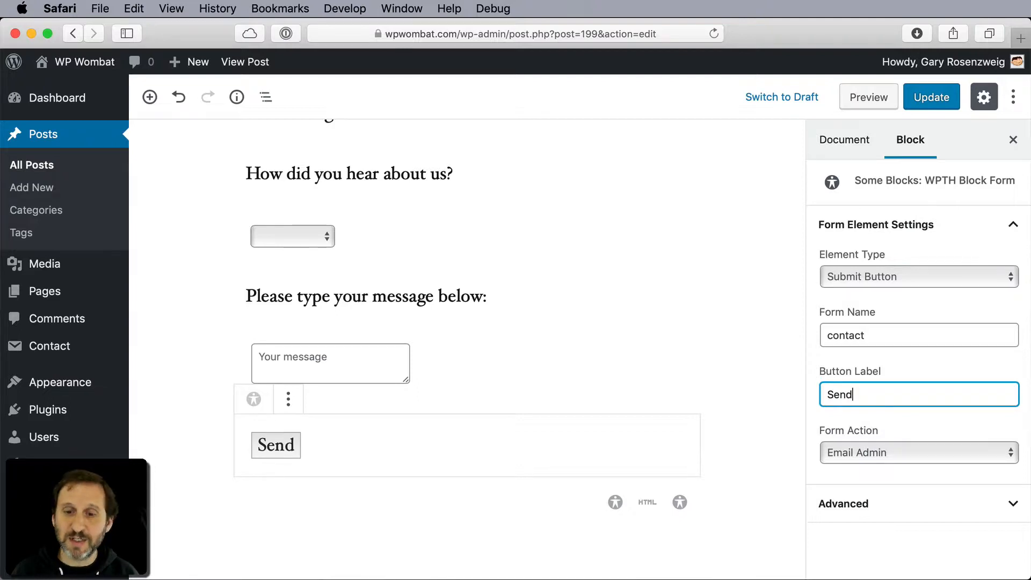
- Try the form action Save As File for the submit button and set it back to Email Admin
click(886, 451)
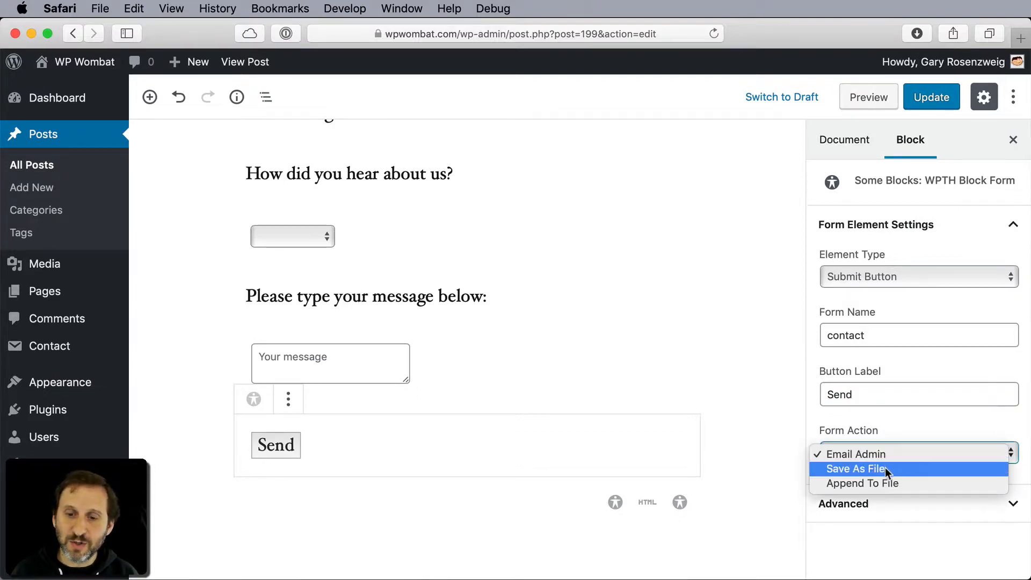
click(885, 468)
click(883, 460)
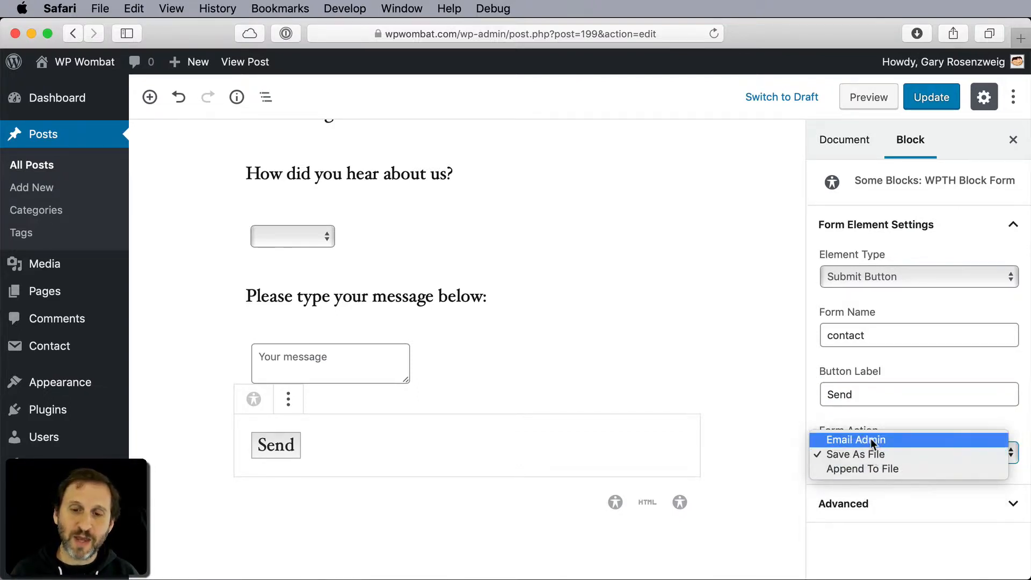
key(Escape)
click(870, 452)
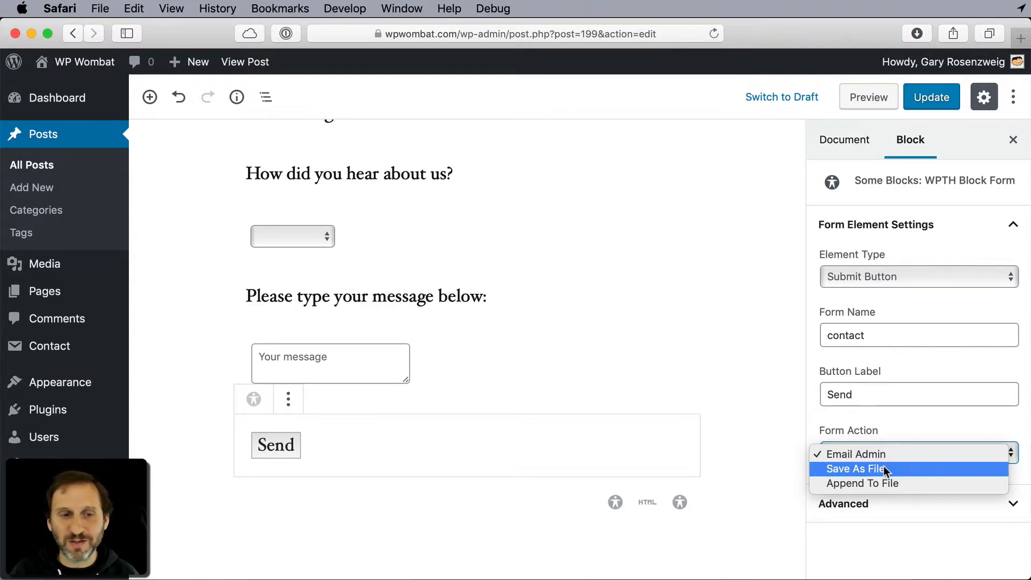
click(516, 456)
click(324, 356)
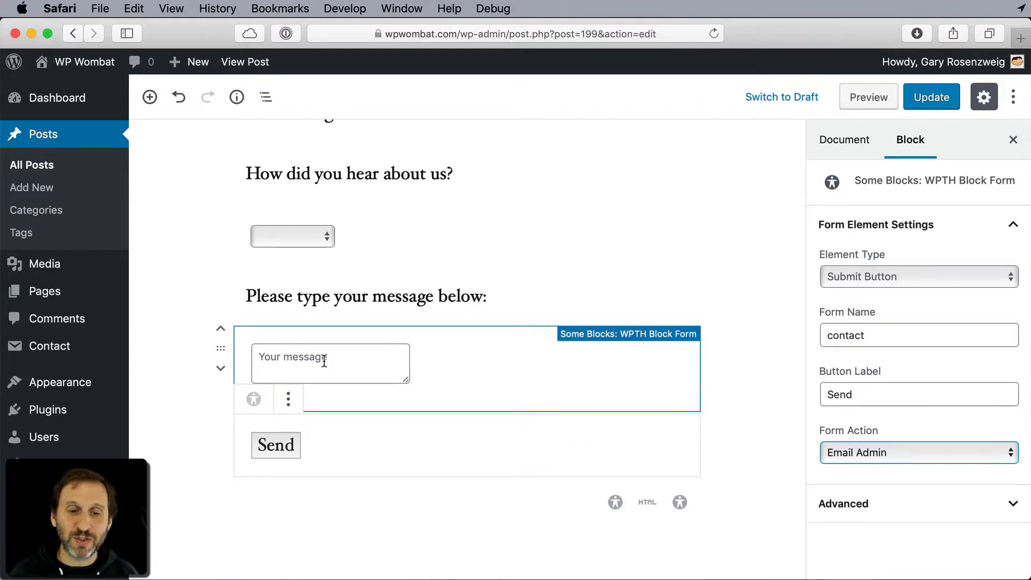
- Update the post and open its published version
click(931, 104)
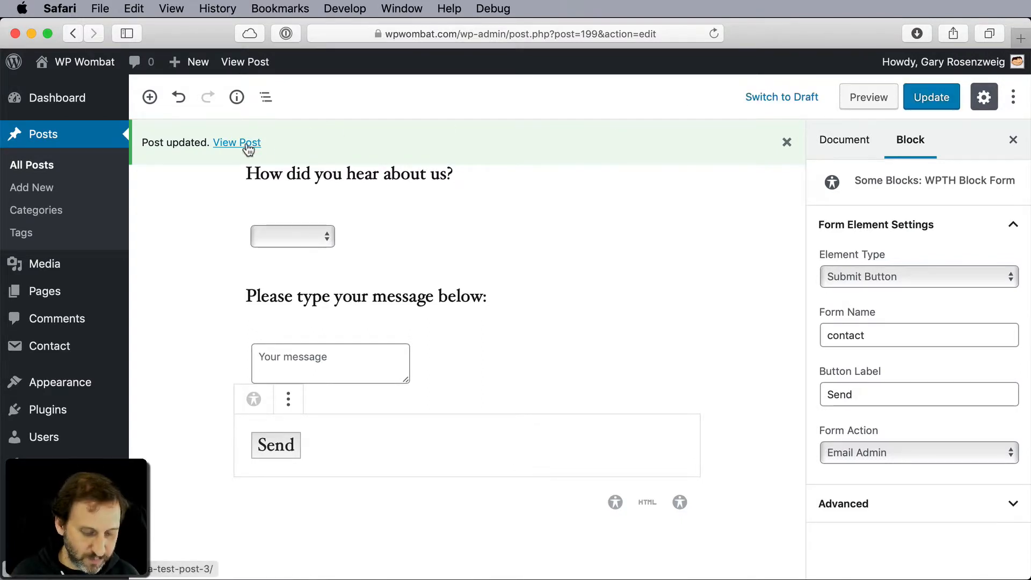
super+click(248, 146)
click(645, 56)
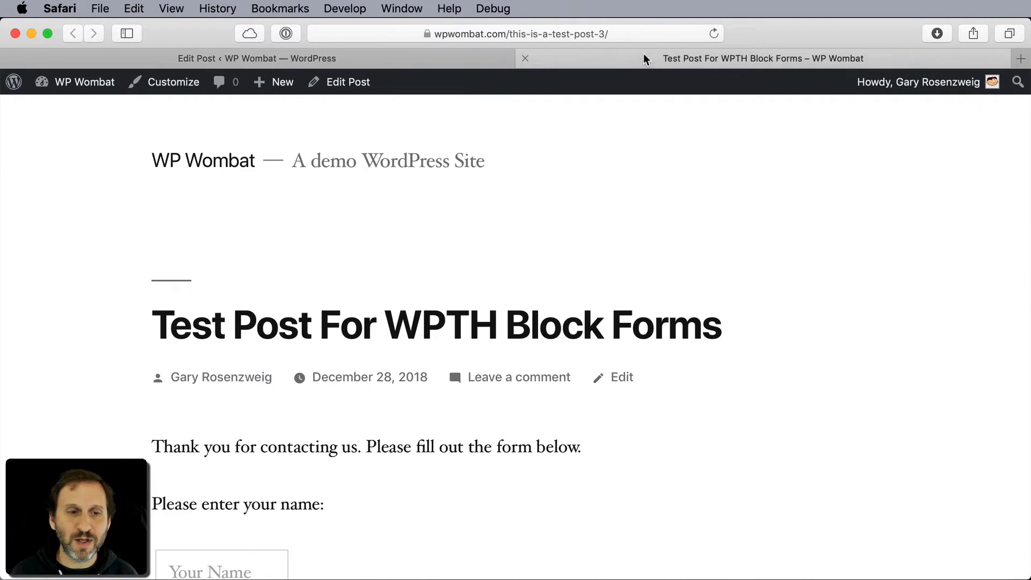
- Examine the published contact form from the name field down to the Send button
scroll(444, 340, down, 12)
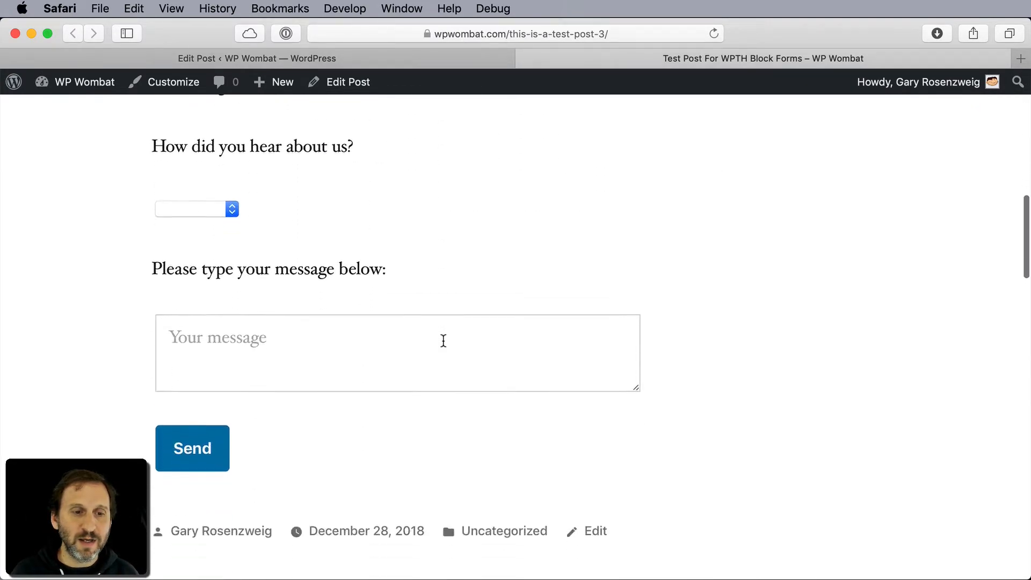
scroll(444, 340, up, 10)
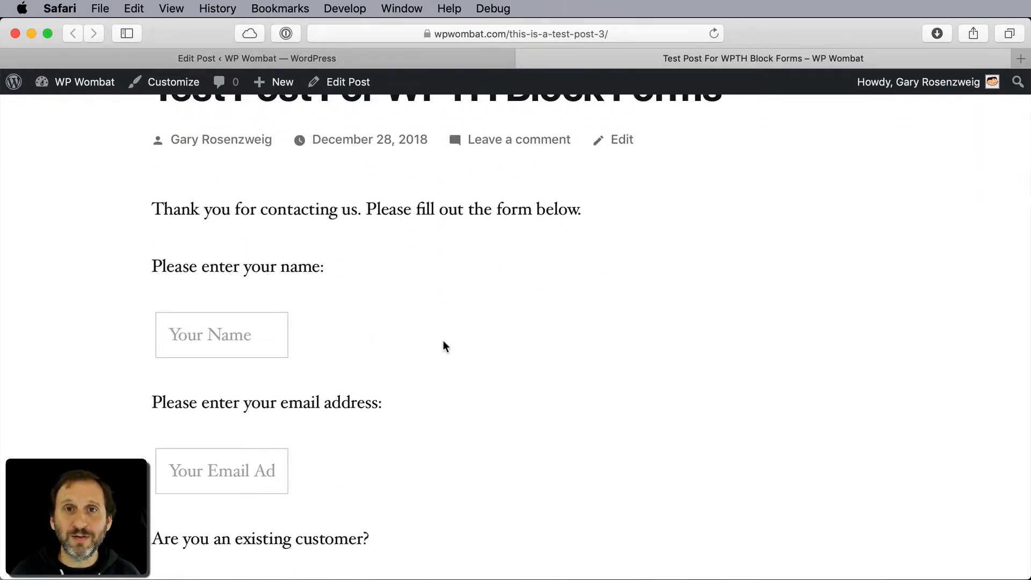
scroll(226, 360, down, 2)
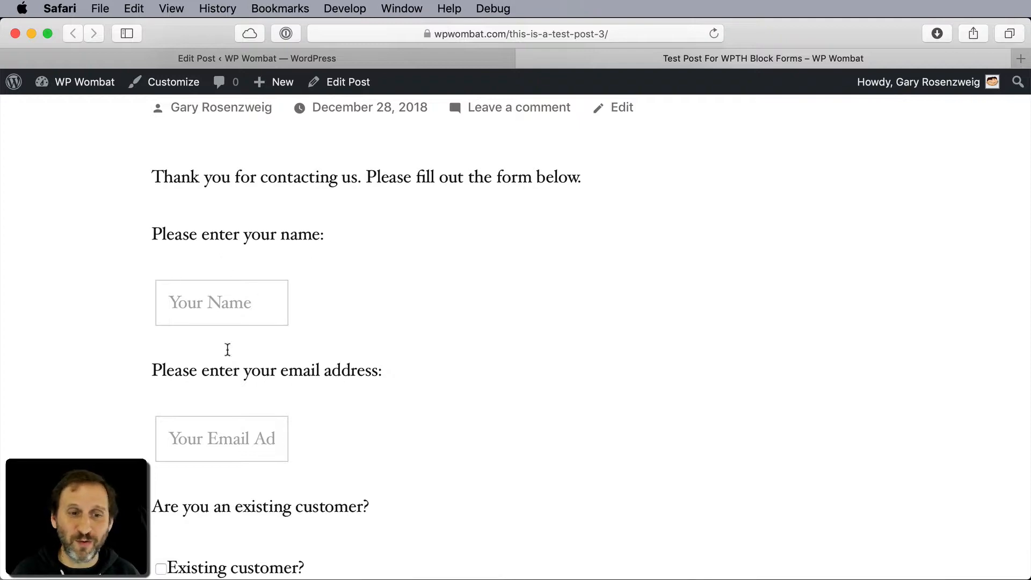
scroll(466, 384, down, 10)
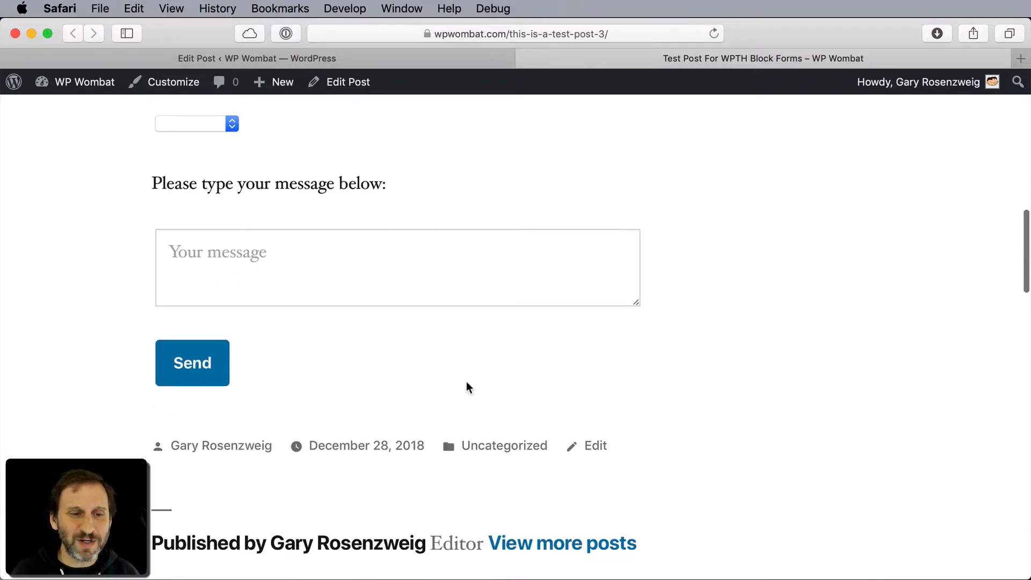
scroll(466, 384, up, 6)
scroll(466, 384, up, 4)
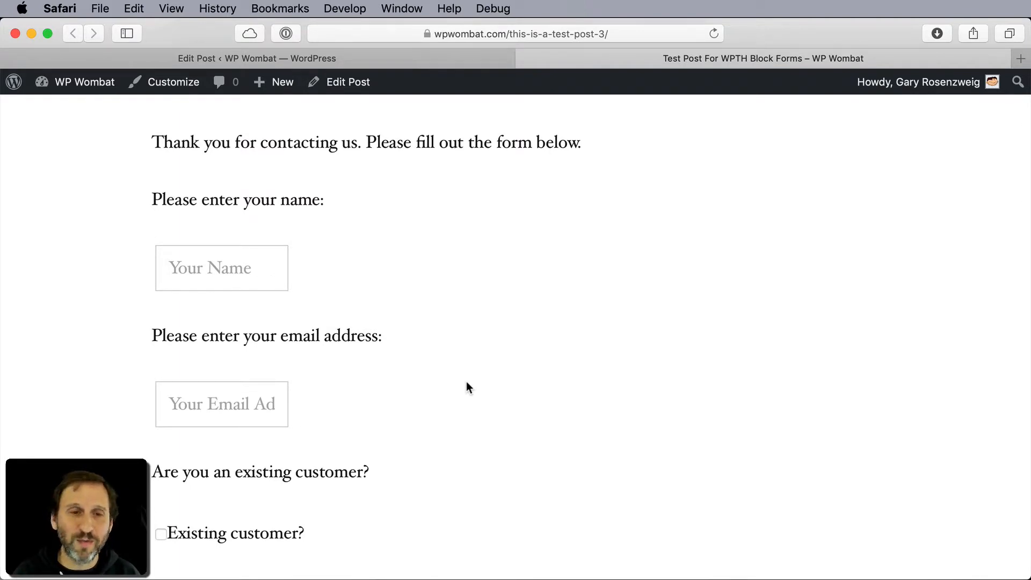
- Return to the post editor and check the message text area's block settings, including the Advanced section
click(343, 81)
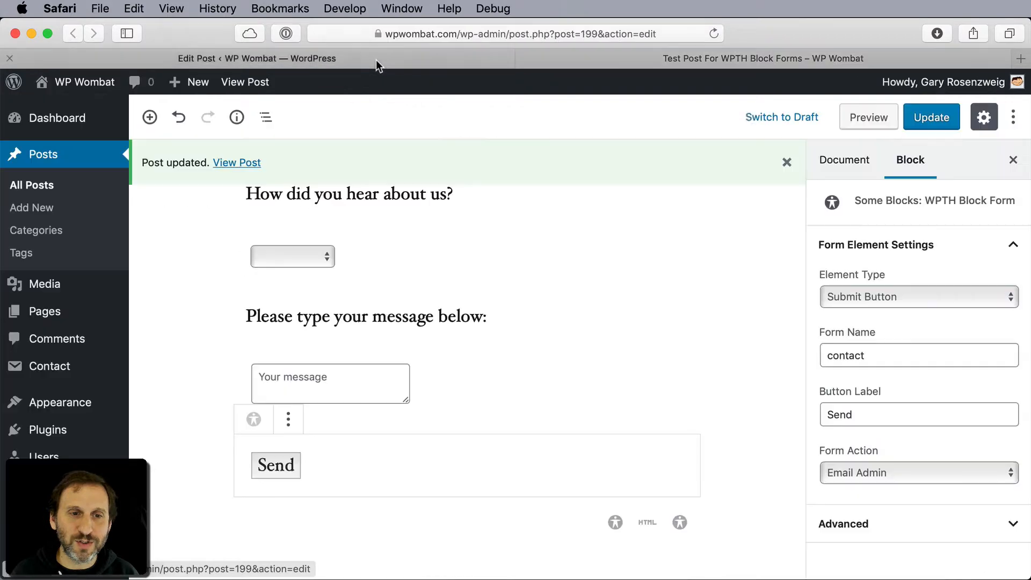
click(476, 379)
scroll(923, 486, down, 2)
click(1010, 559)
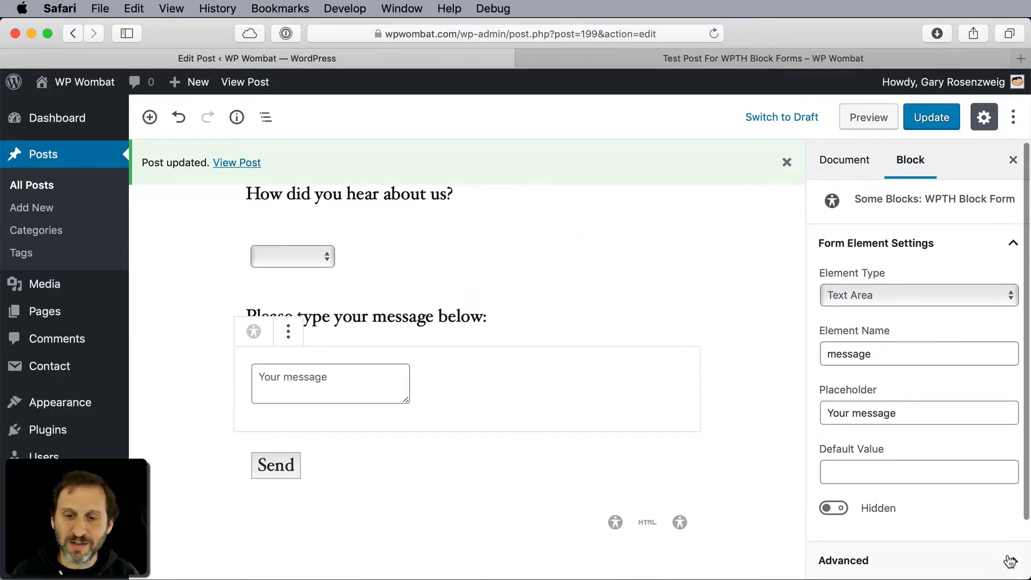
- Switch to the published post and enter the sender's name and email address in the contact form
click(762, 60)
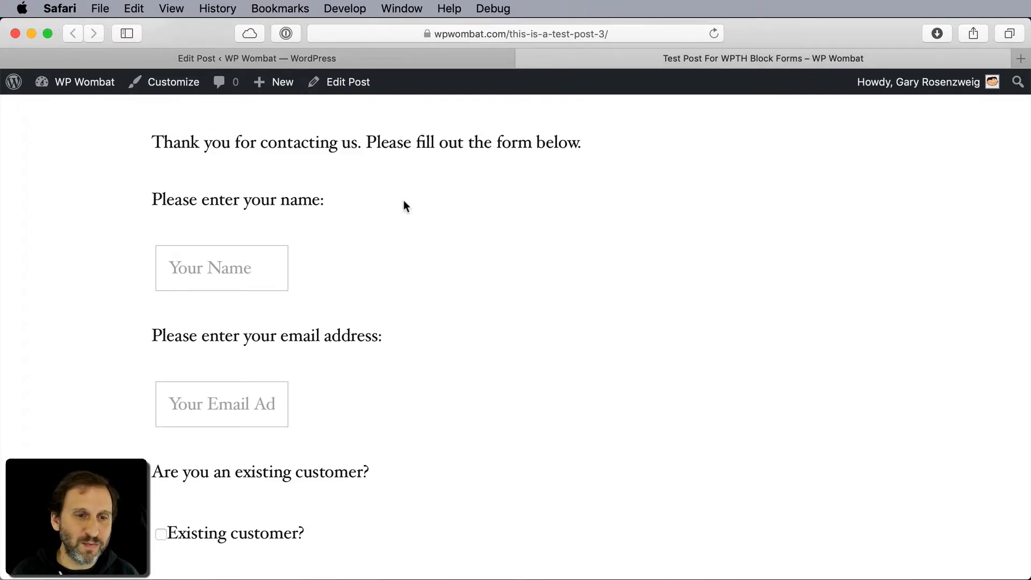
scroll(189, 286, up, 5)
scroll(189, 286, down, 5)
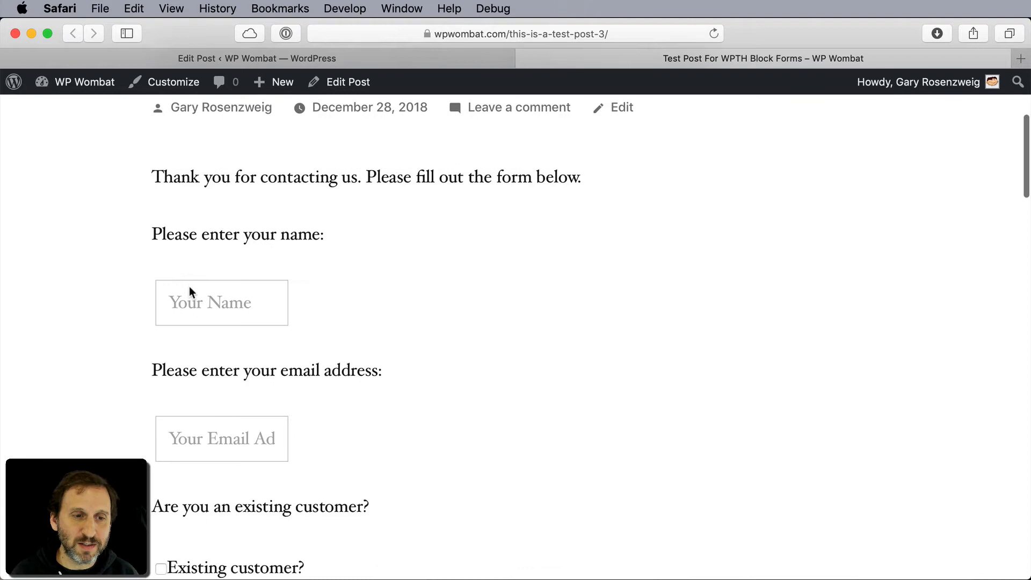
click(236, 277)
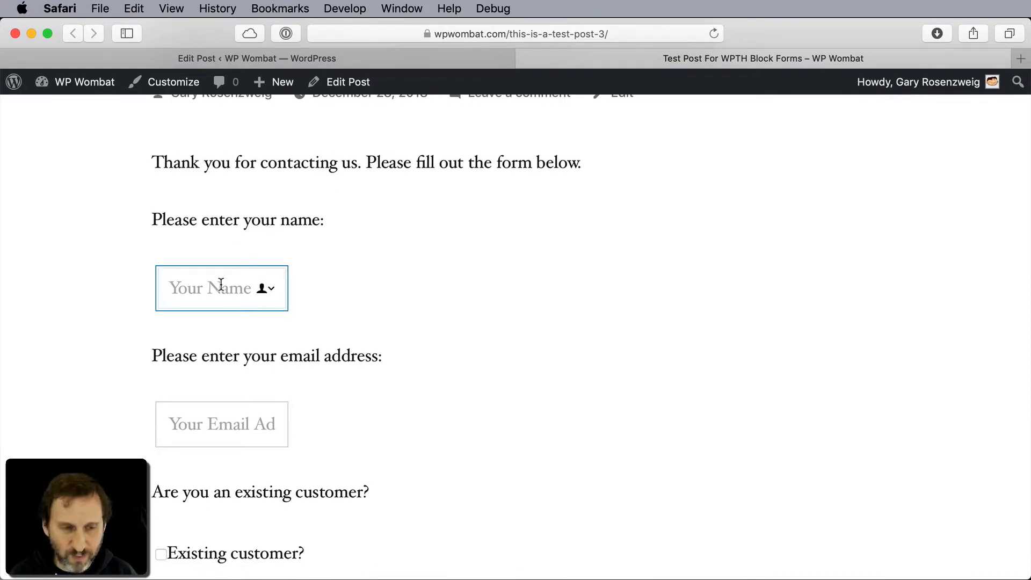
text(Gary)
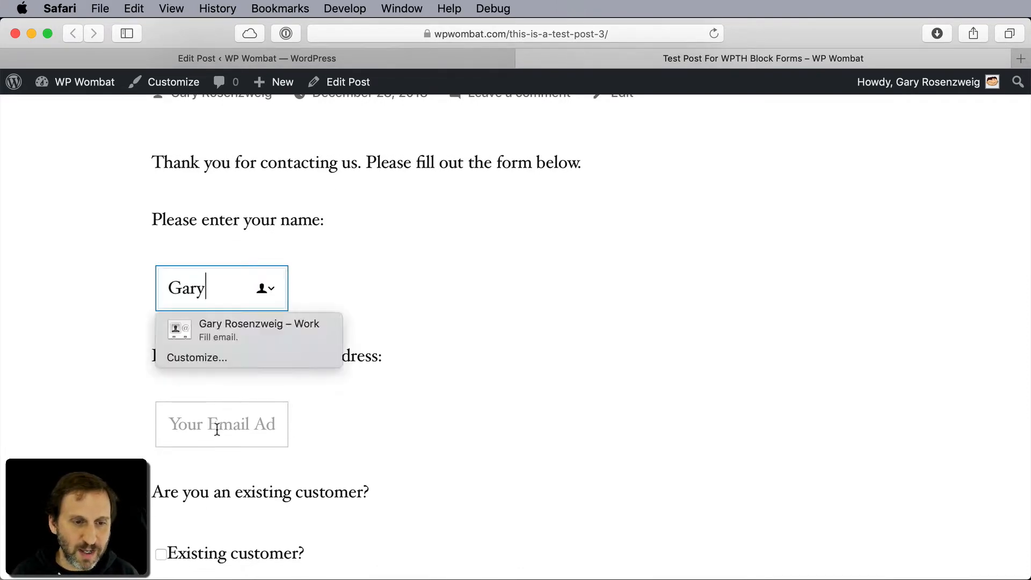
click(217, 429)
text(gary)
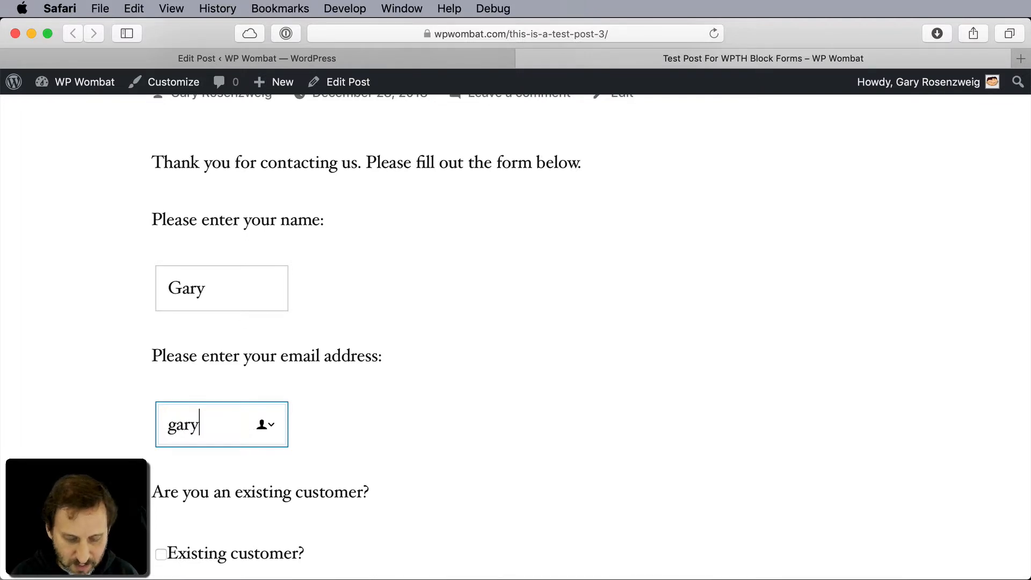
text(@example.c)
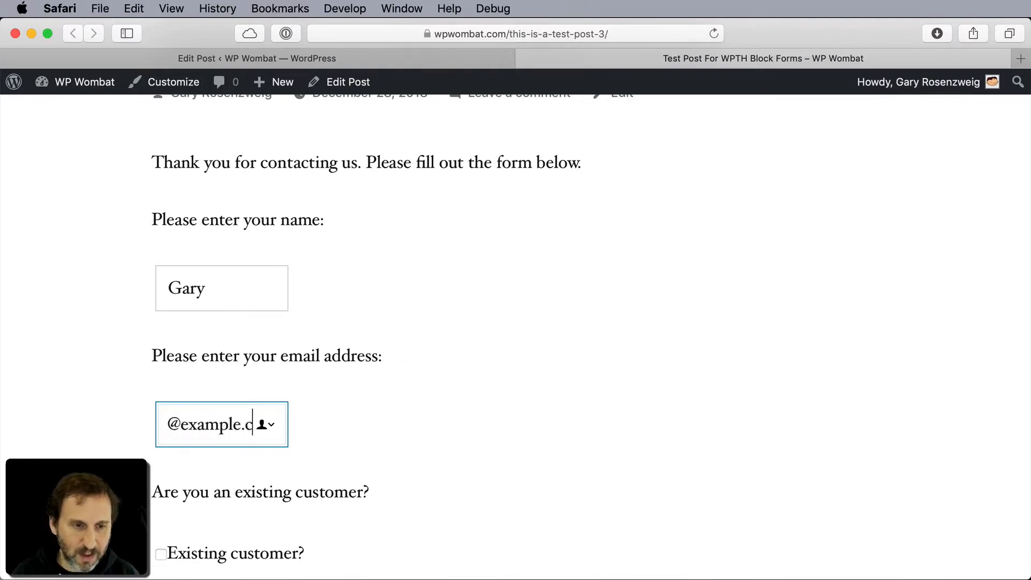
text(om)
- Tick the Existing customer? checkbox and choose Web Search as the answer to How did you hear about us?
scroll(173, 525, down, 3)
click(161, 481)
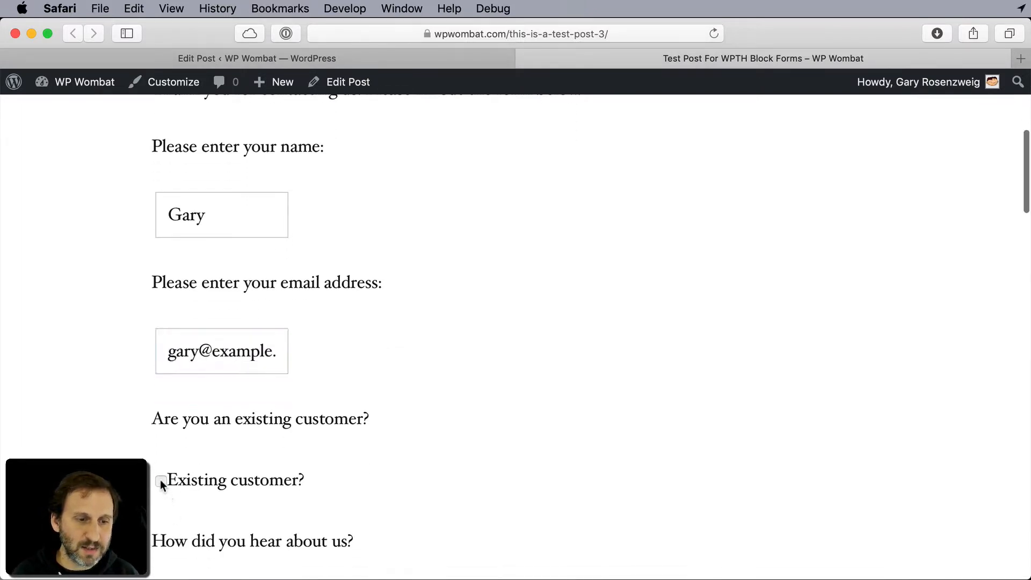
click(160, 480)
scroll(161, 483, down, 5)
click(215, 469)
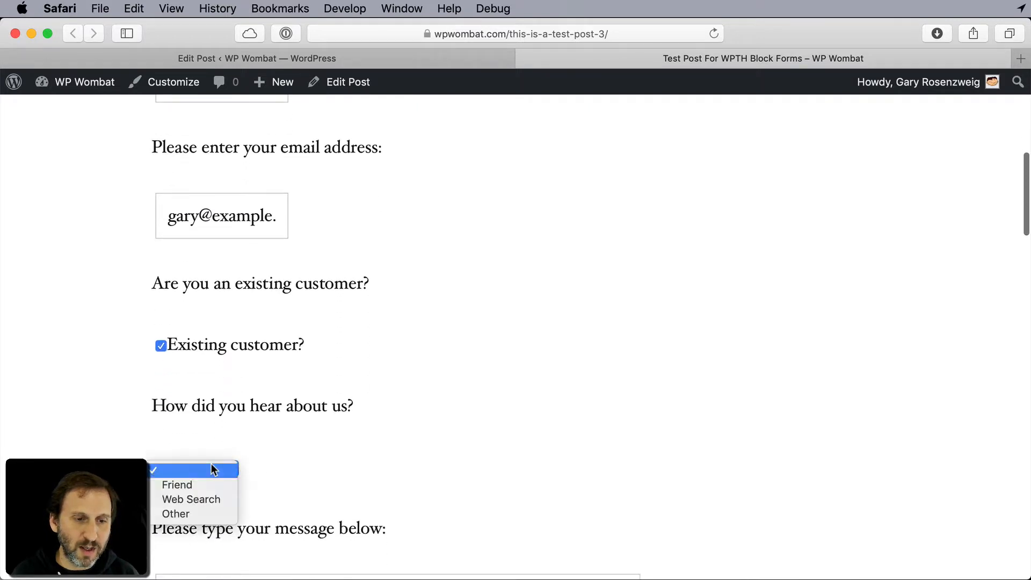
click(197, 500)
- Enter the two-line message "This is my message." / "This is another line of my message." and send the form
scroll(378, 464, down, 8)
click(261, 394)
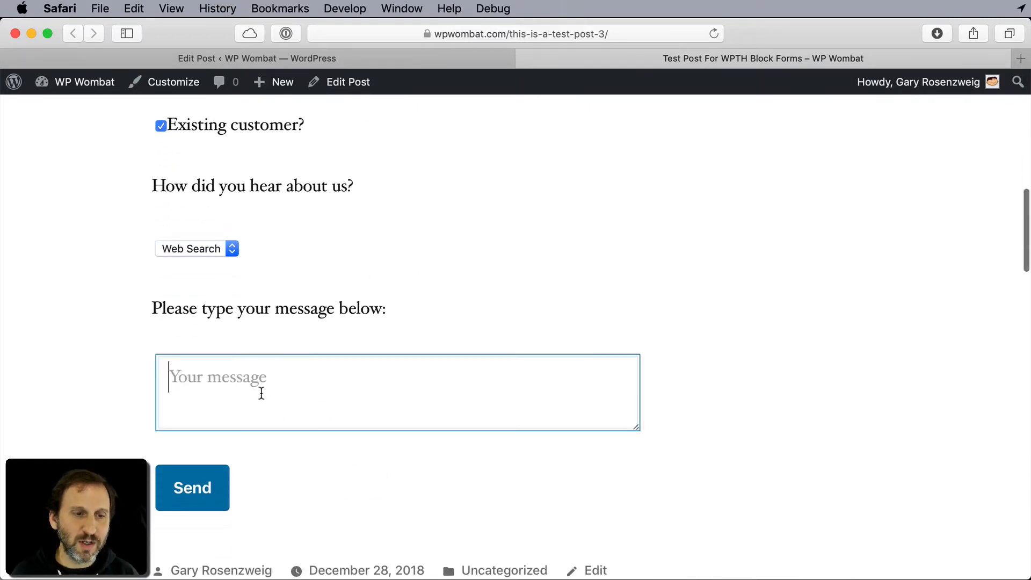
text(This is my )
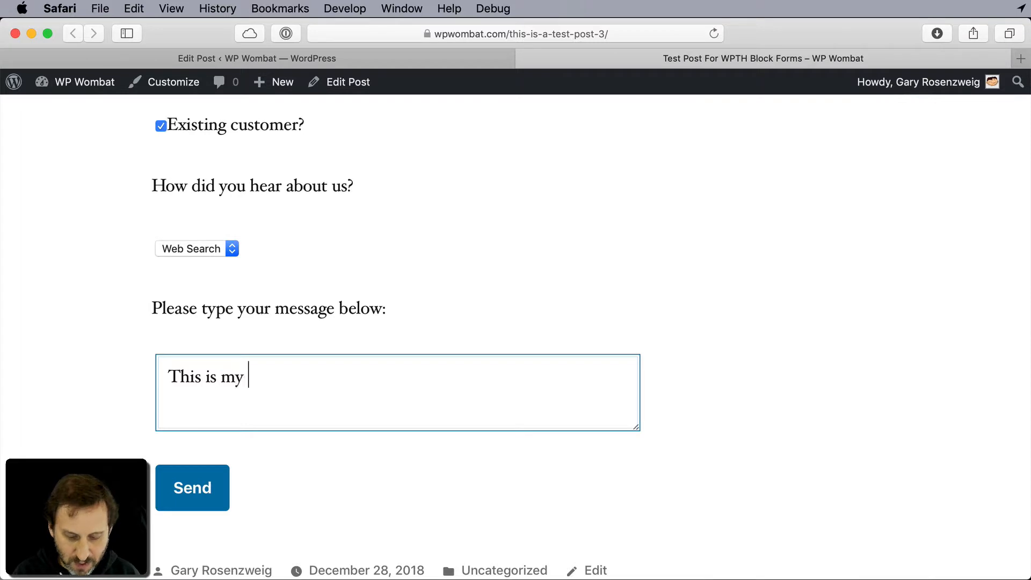
text(message.)
key(Return)
text(Th)
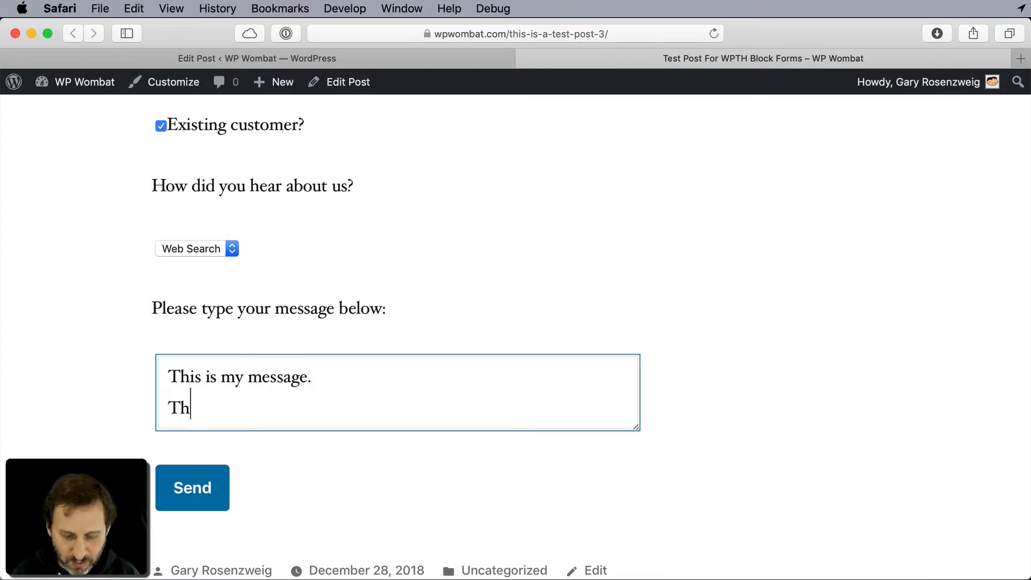
text(is is another lin)
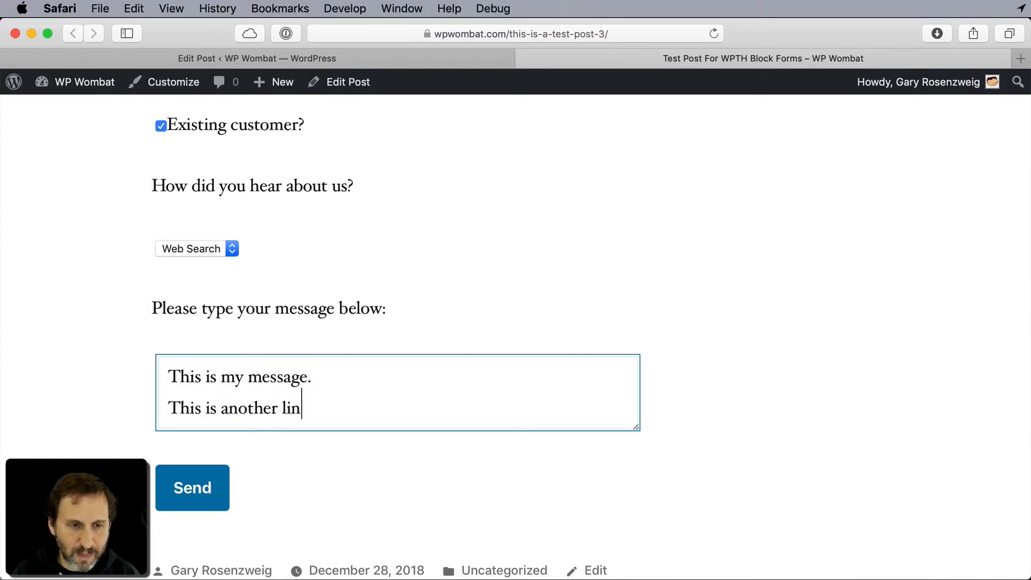
text(e of my messag)
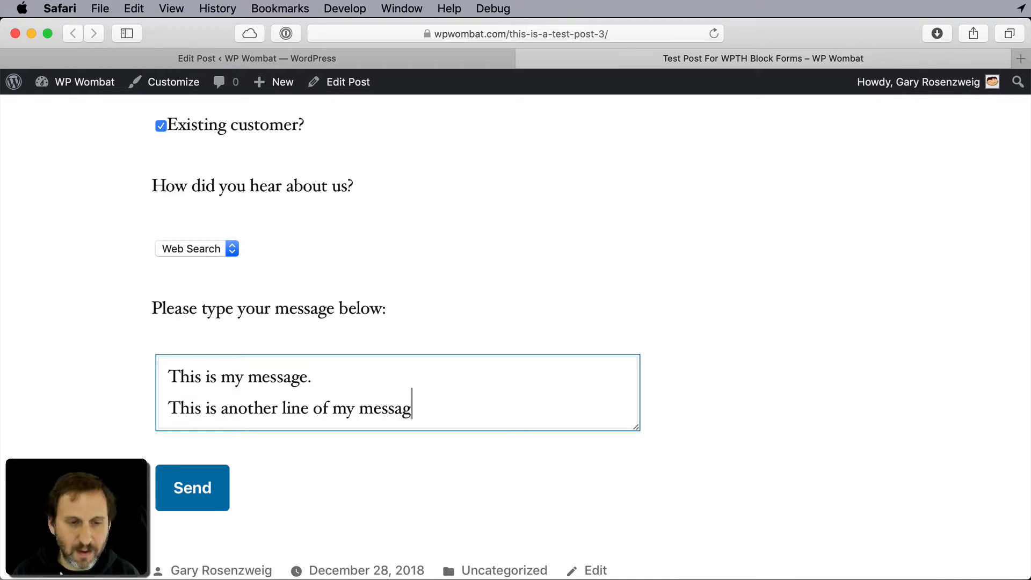
text(e.)
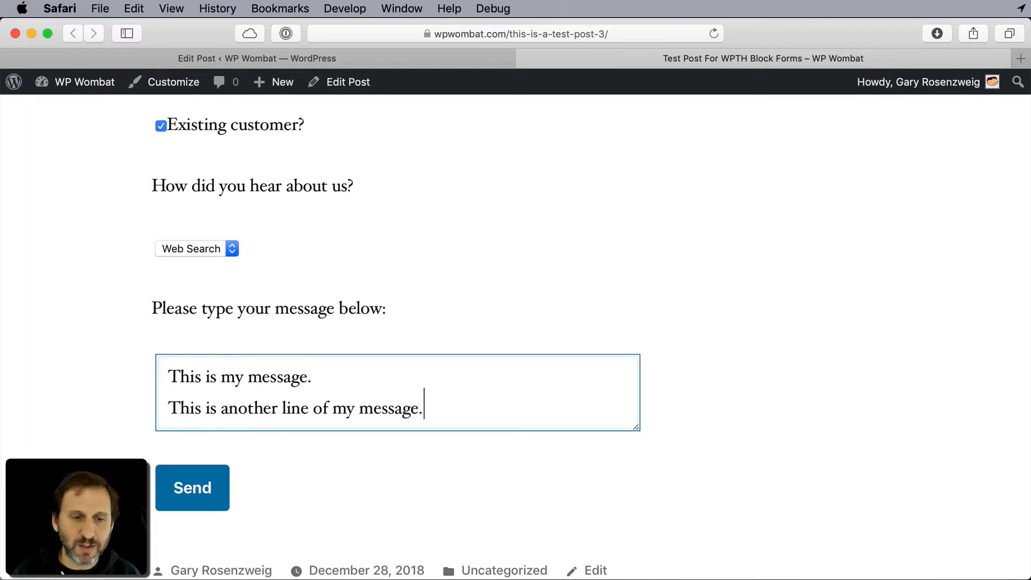
click(195, 498)
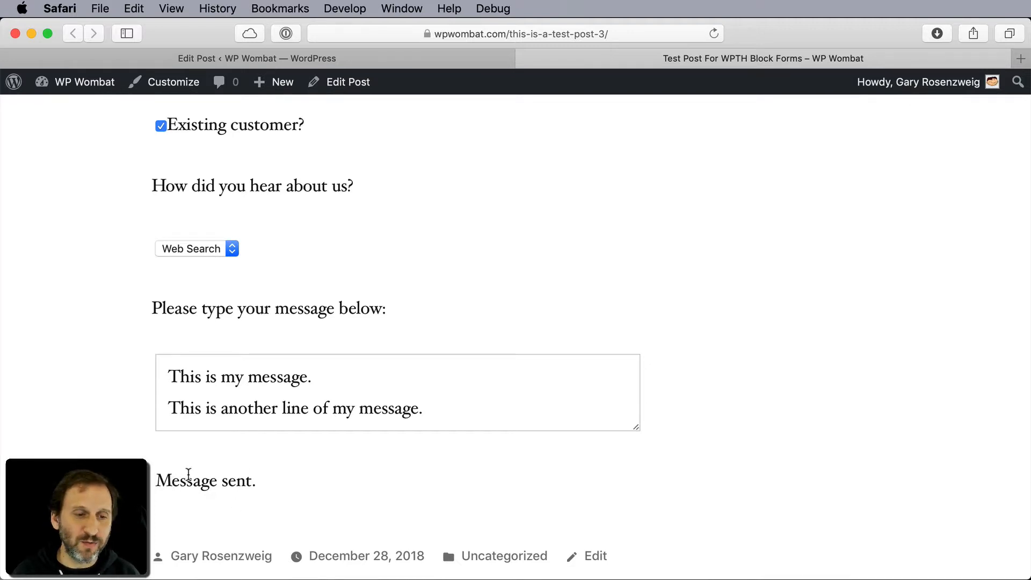
- Return to the post editor and check the Send button's block settings
click(326, 58)
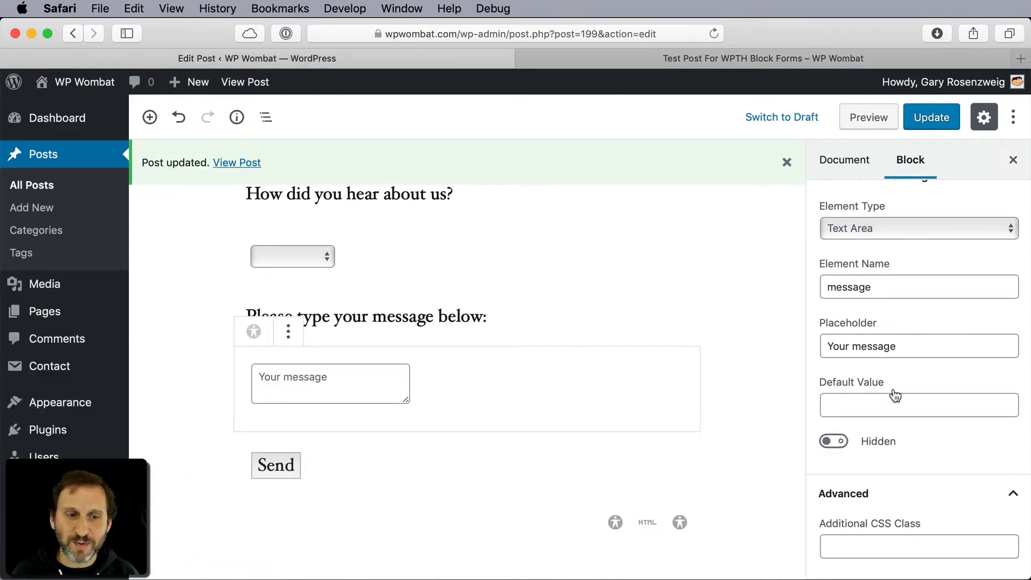
click(360, 463)
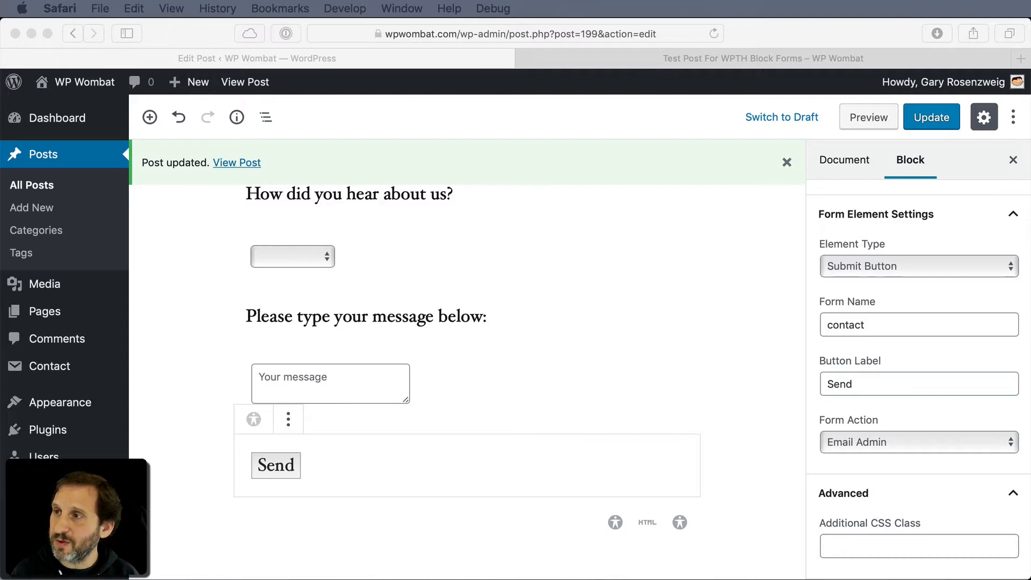
- Bring up the contact form email in Mail, inspect its name and email entries, and close the message
drag(1030, 110, 413, 143)
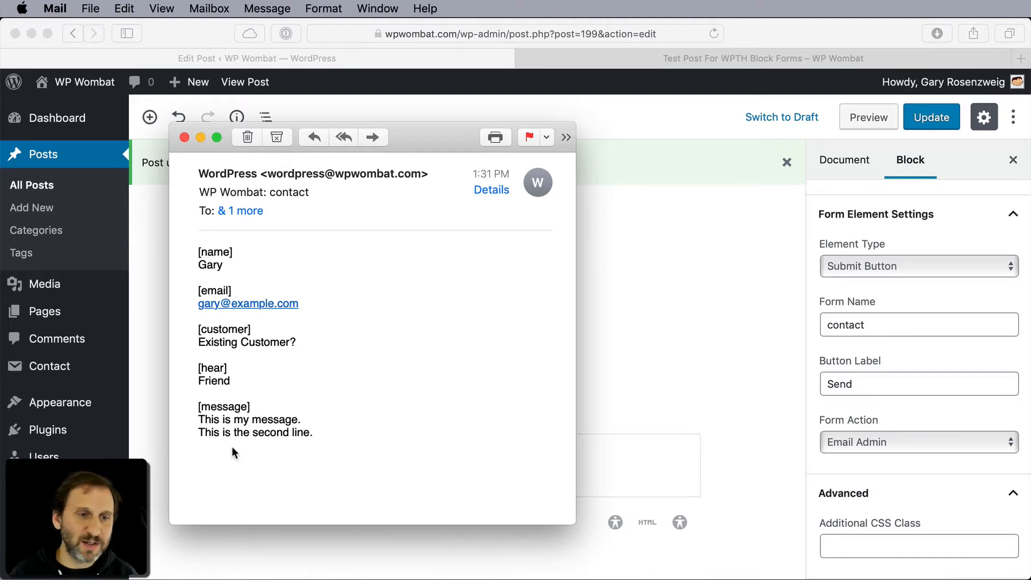
double_click(217, 252)
double_click(219, 290)
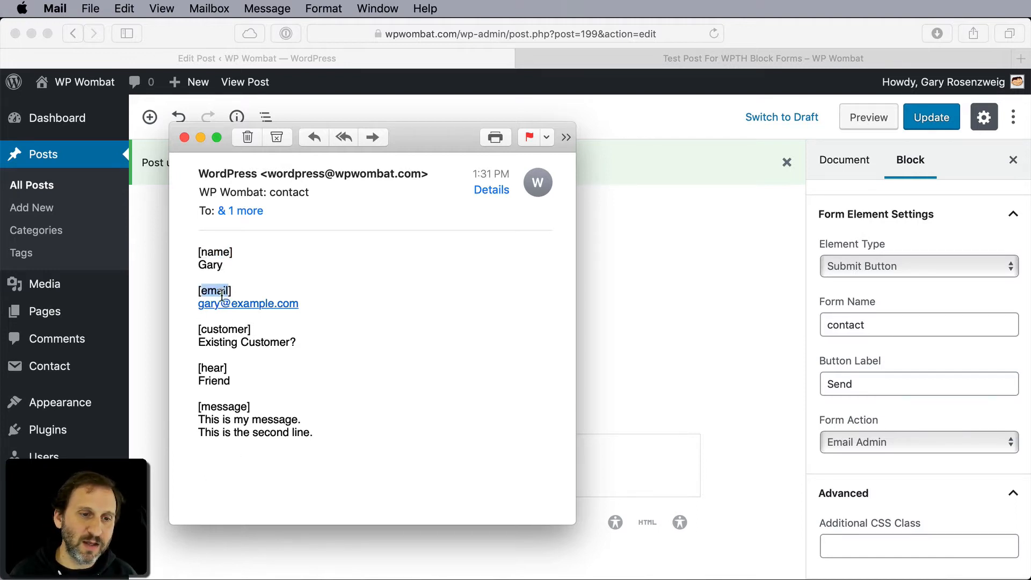
click(184, 138)
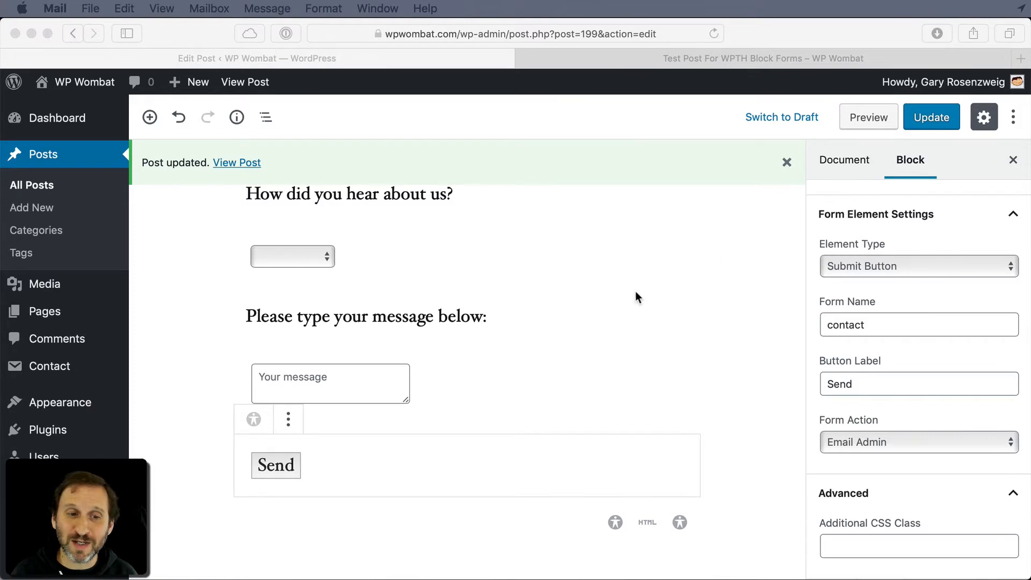
- Go back to the post editor in Safari and review the whole form from the post title down to the Send button
click(456, 383)
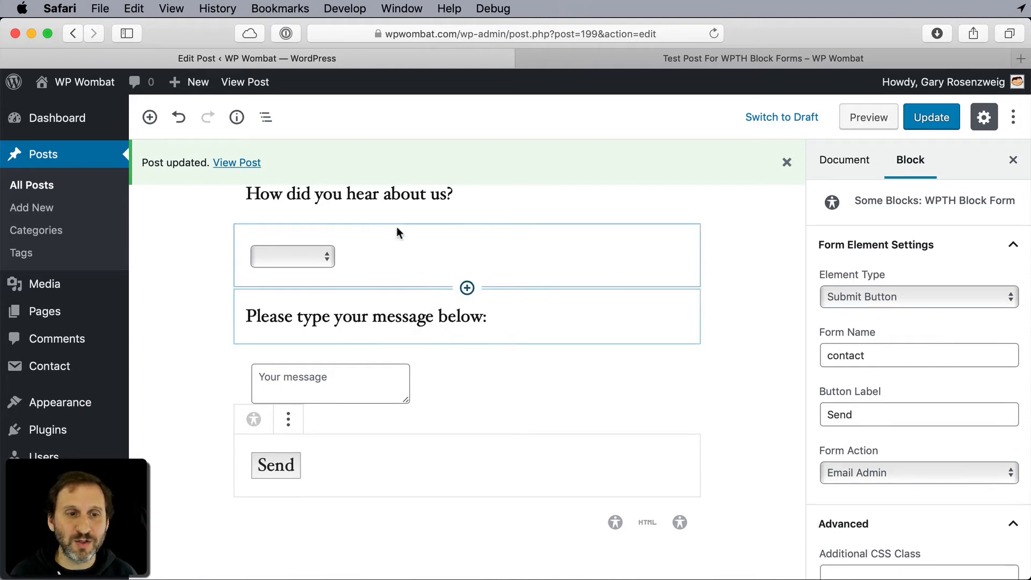
scroll(391, 445, down, 3)
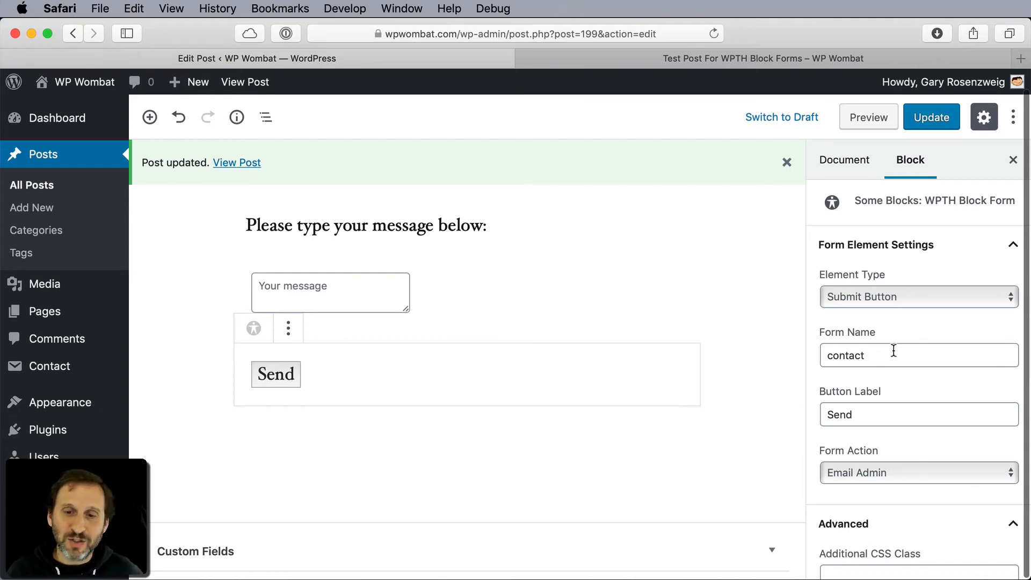
scroll(511, 337, up, 15)
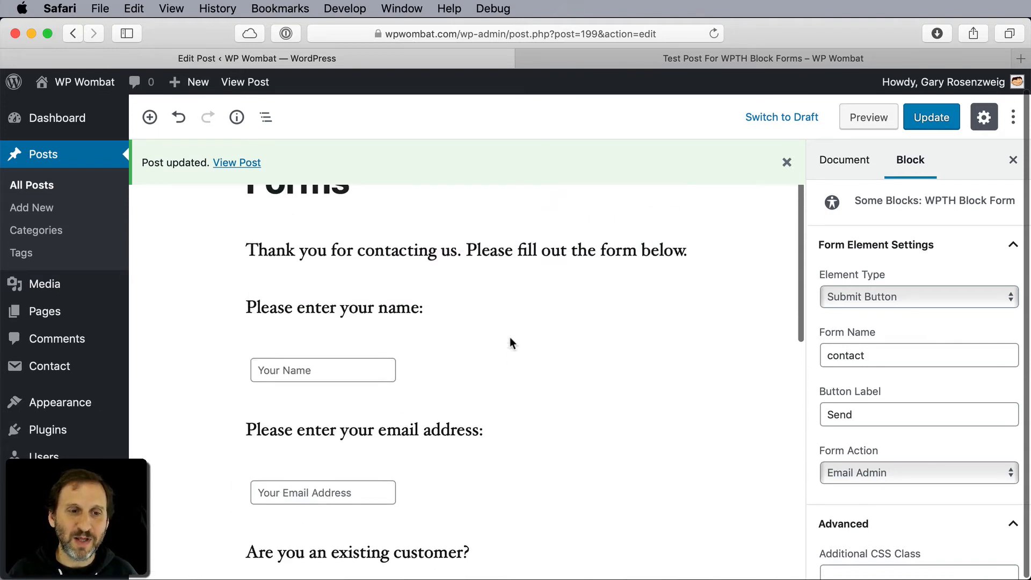
scroll(510, 337, down, 10)
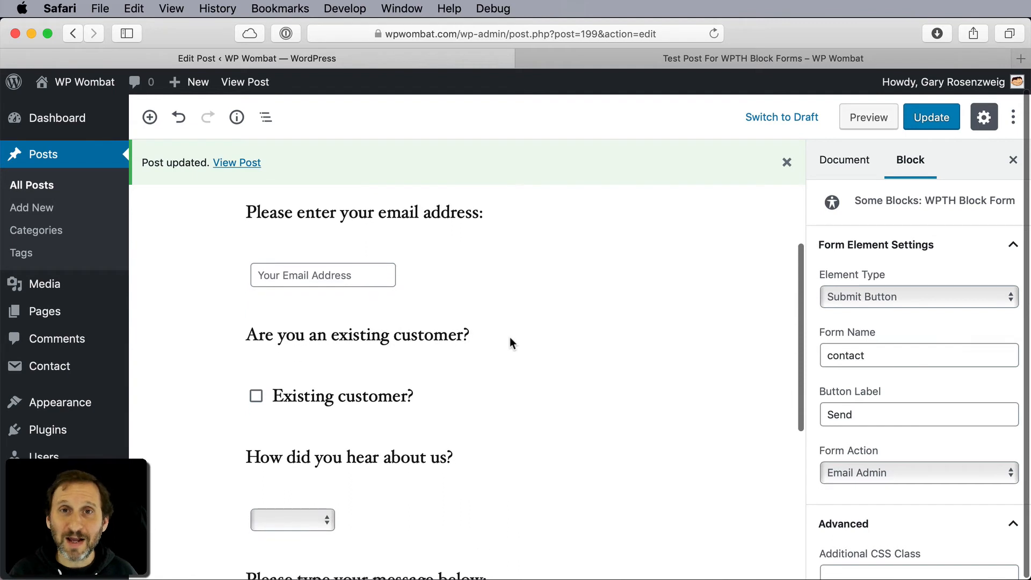
scroll(510, 337, down, 6)
scroll(511, 337, up, 15)
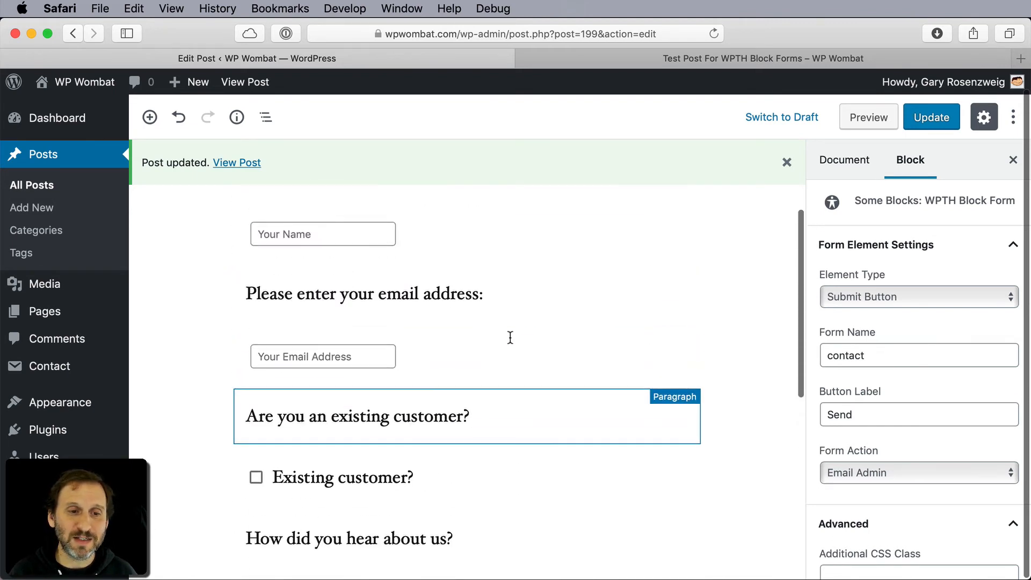
click(336, 361)
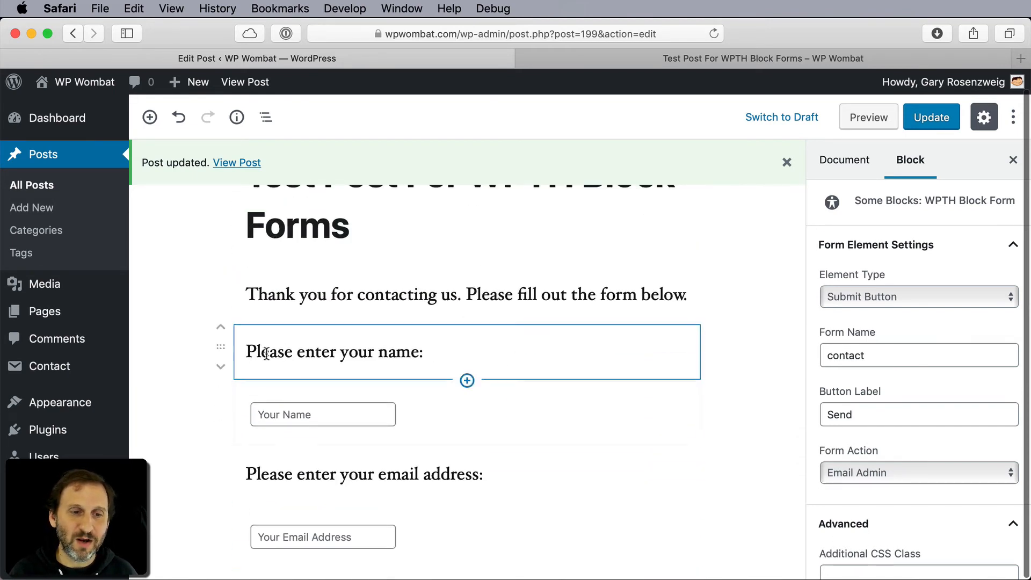
click(402, 406)
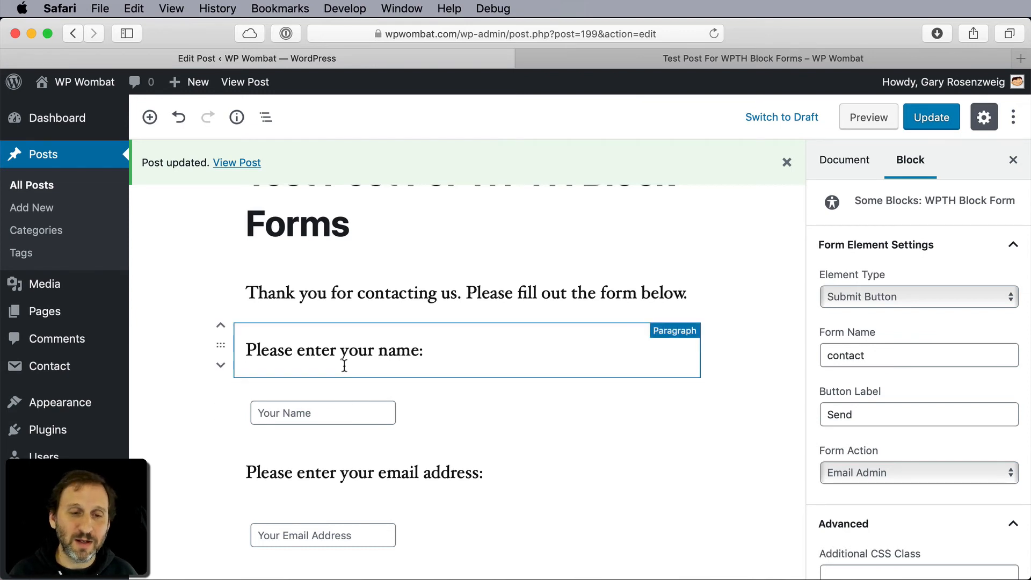
scroll(345, 365, down, 10)
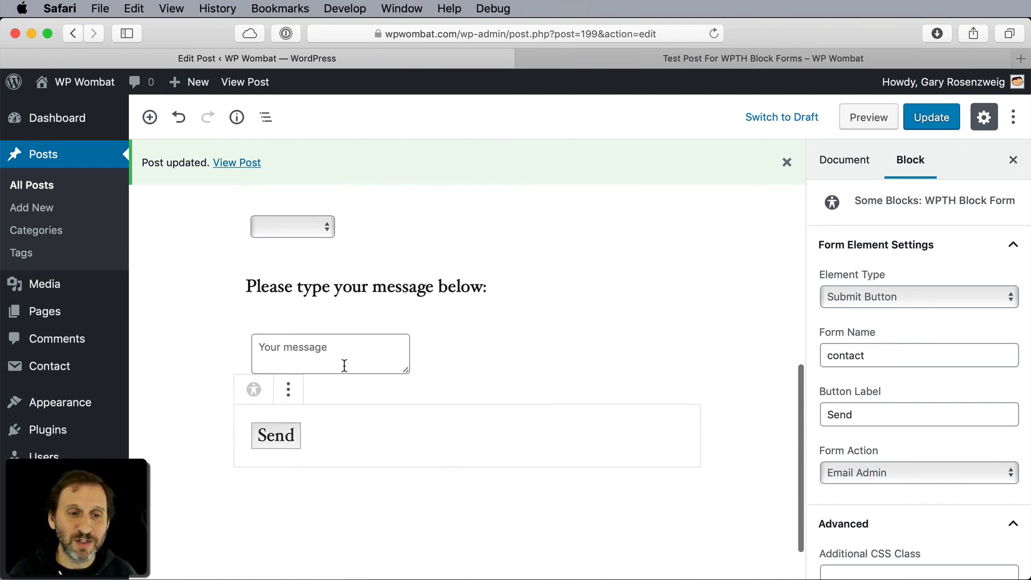
scroll(344, 365, down, 2)
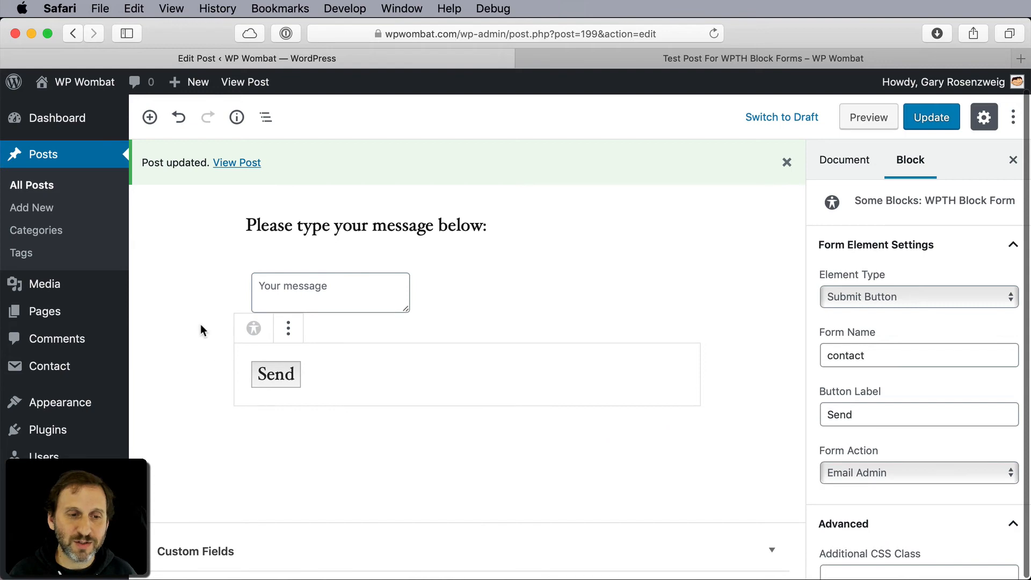
click(211, 290)
scroll(210, 290, up, 10)
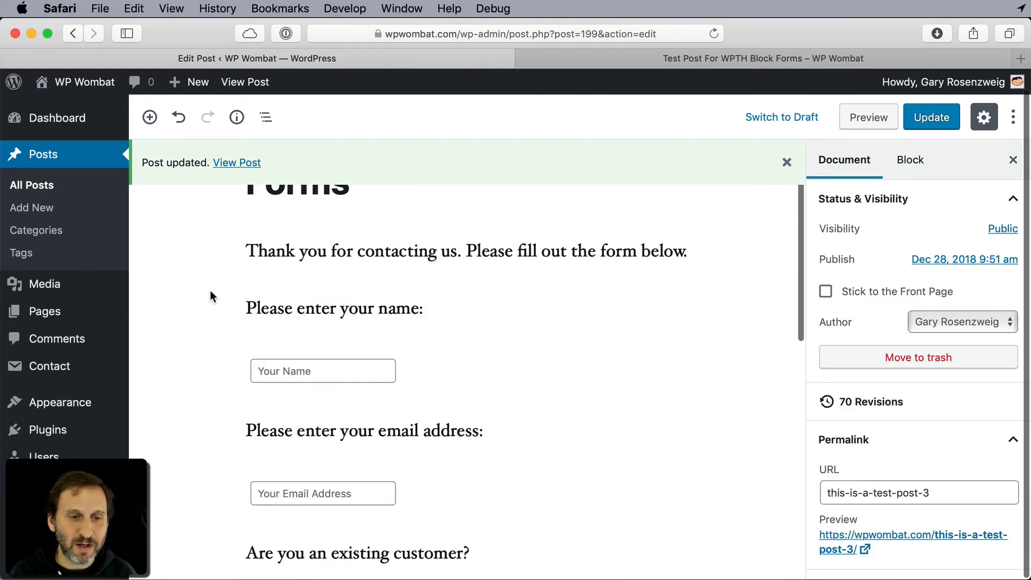
scroll(210, 290, down, 12)
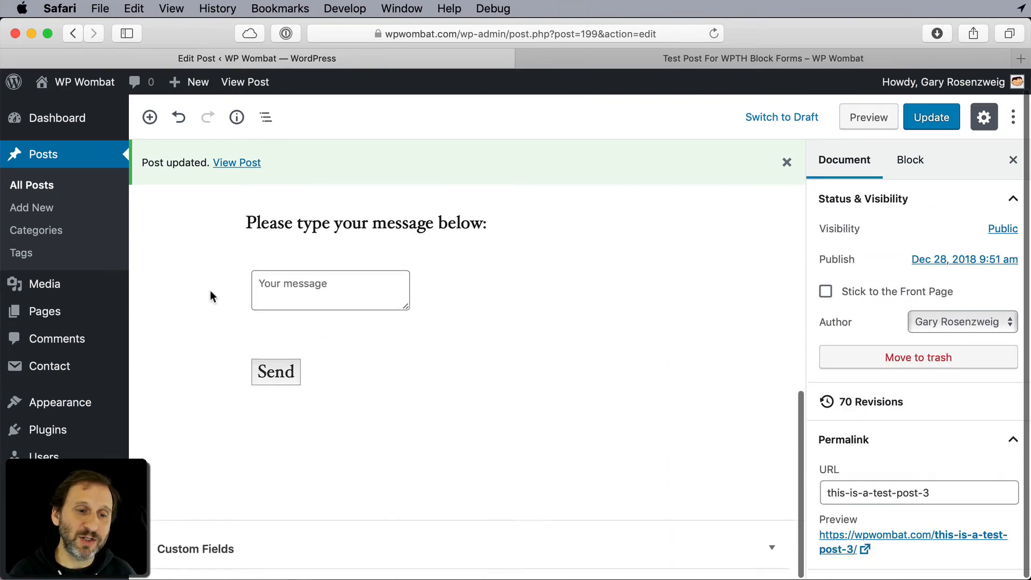
scroll(211, 291, up, 10)
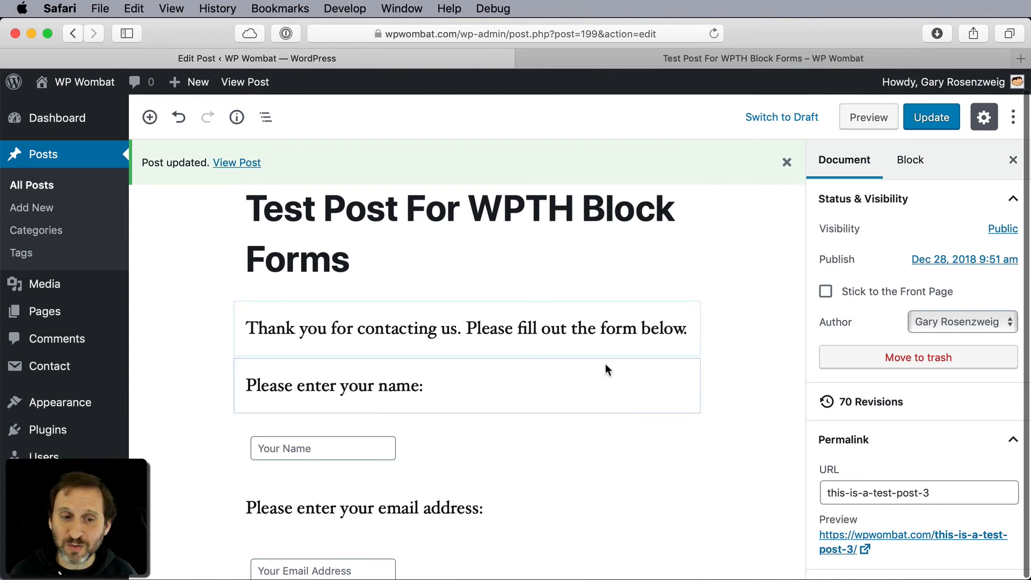
- Examine the name field's available element types and its form element settings, leaving them as they are
click(506, 443)
click(875, 295)
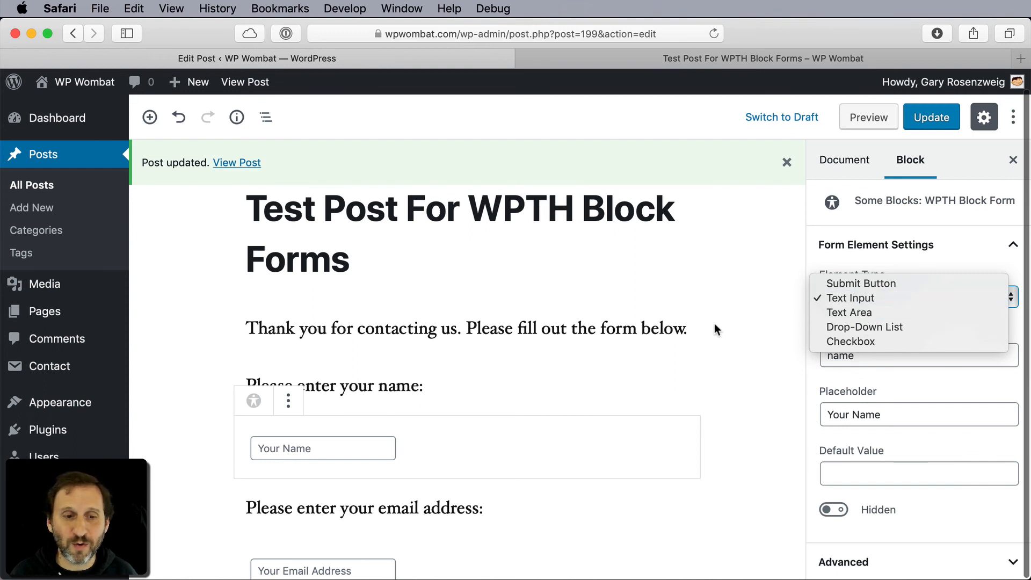
click(672, 329)
click(746, 366)
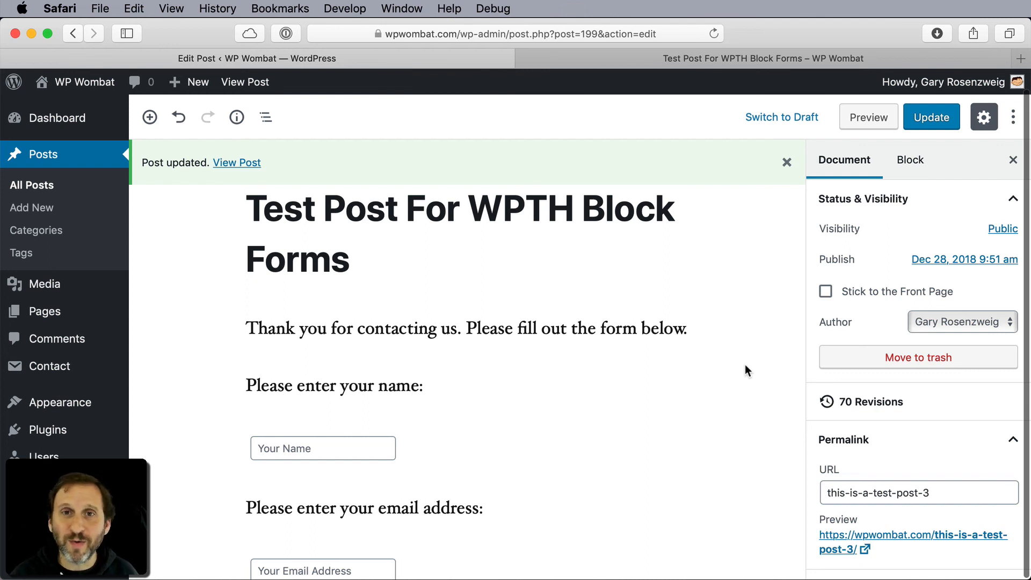
click(413, 442)
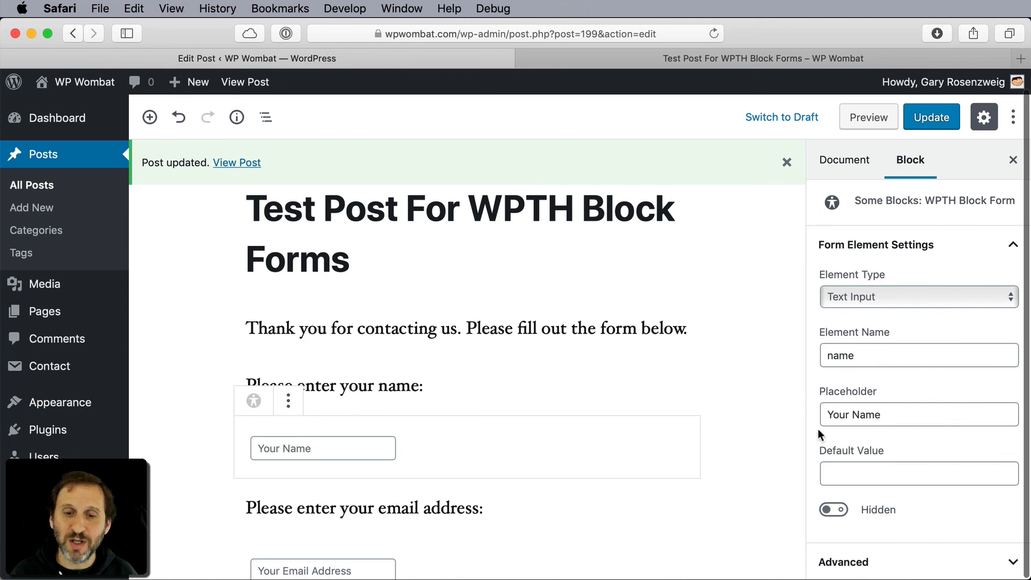
click(763, 424)
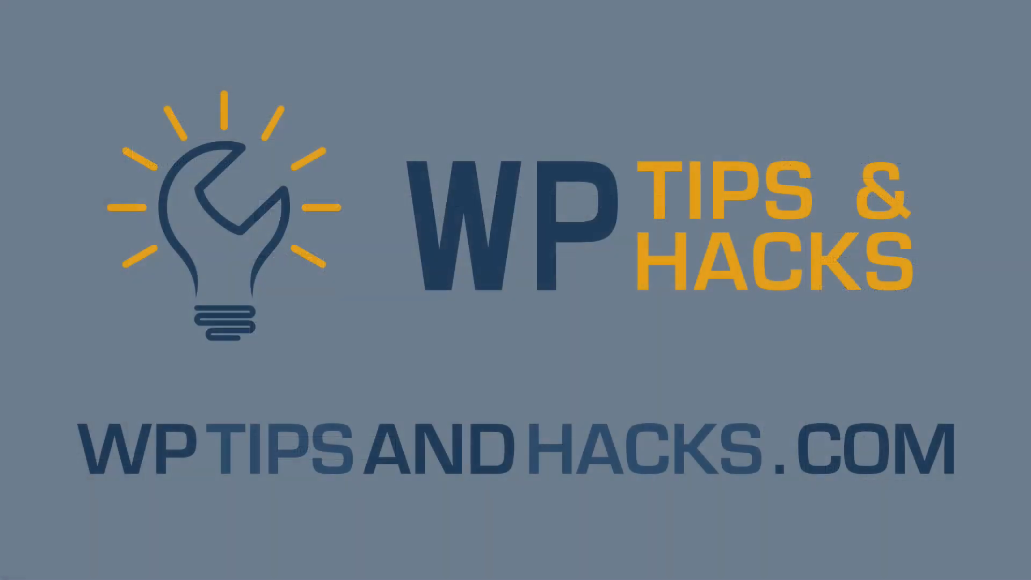